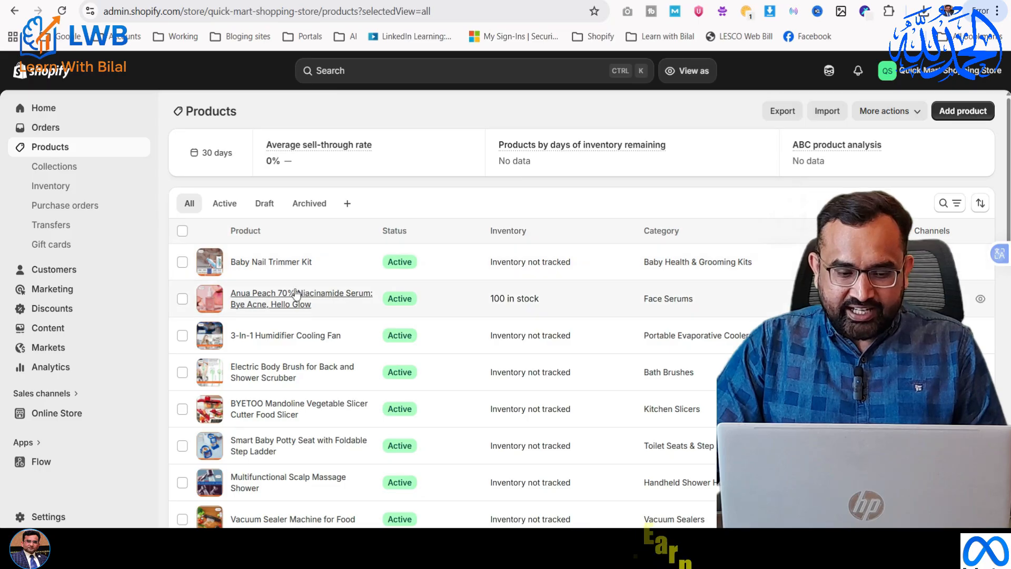
Filter the product list by collection to show only products in the Beauty collection.
{"action": "scroll", "coordinate": [302, 268], "scroll_direction": "down", "scroll_amount": 4}
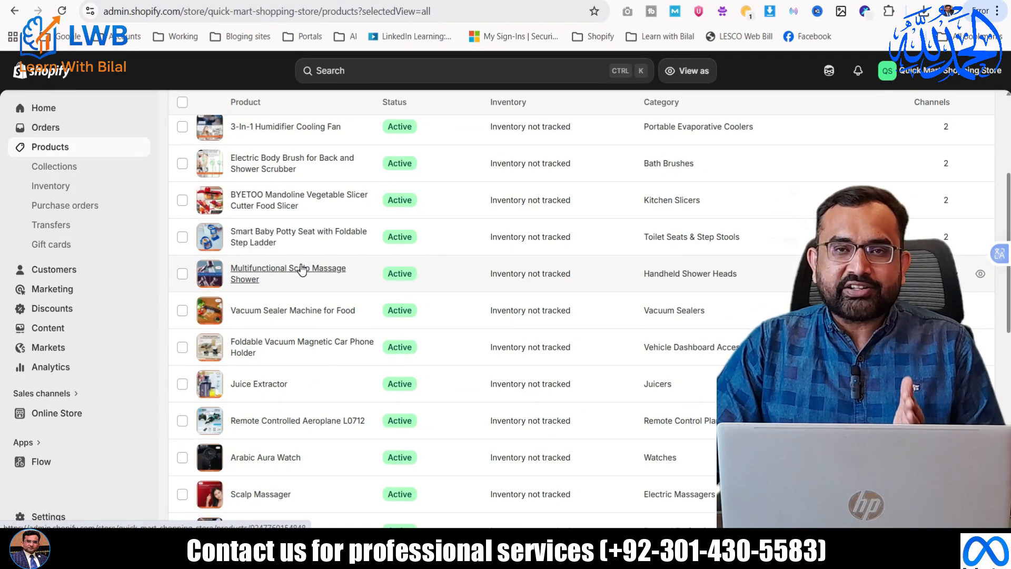
{"action": "scroll", "coordinate": [303, 266], "scroll_direction": "down", "scroll_amount": 6}
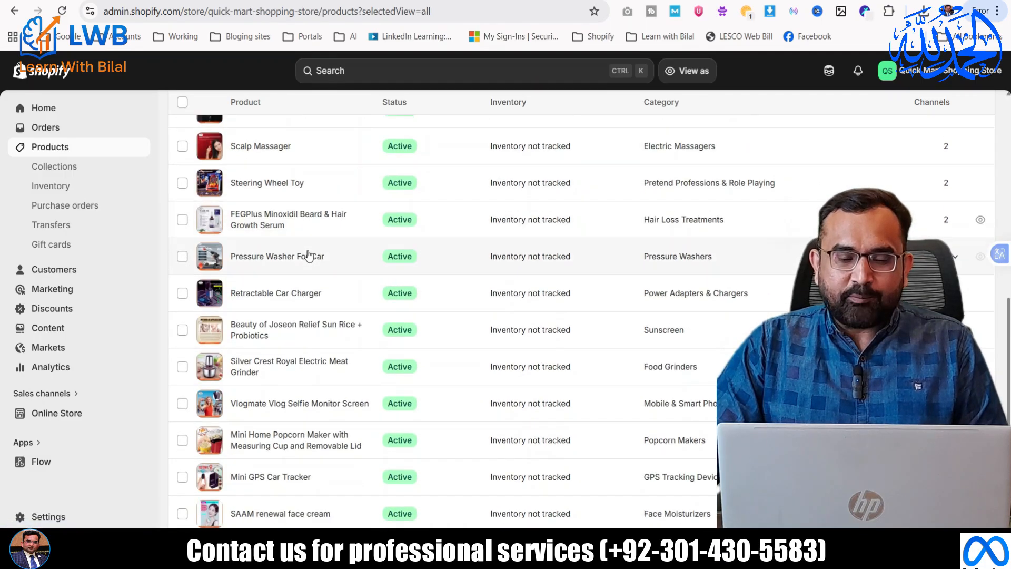
{"action": "scroll", "coordinate": [310, 256], "scroll_direction": "up", "scroll_amount": 10}
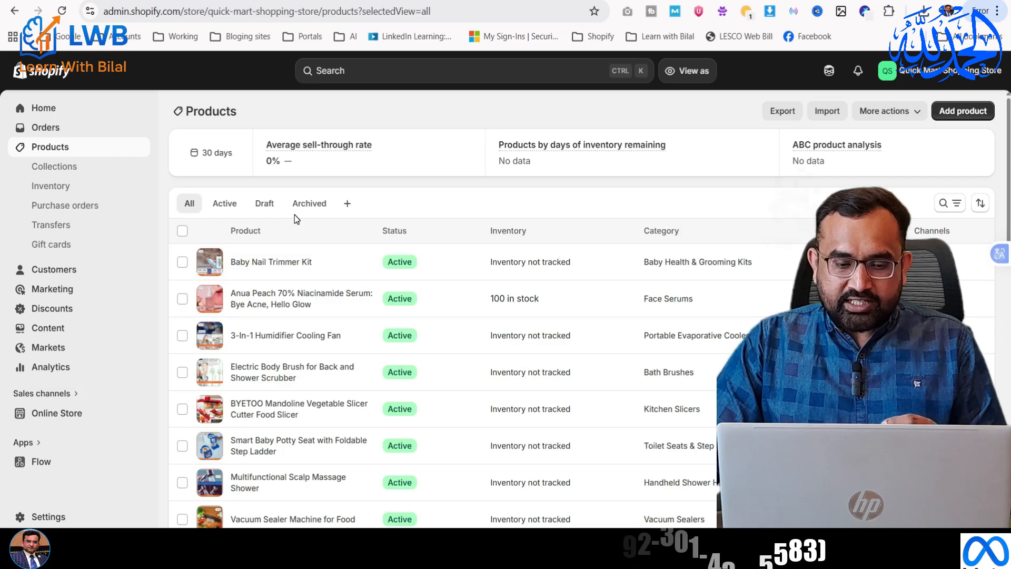
{"action": "left_click", "coordinate": [950, 206]}
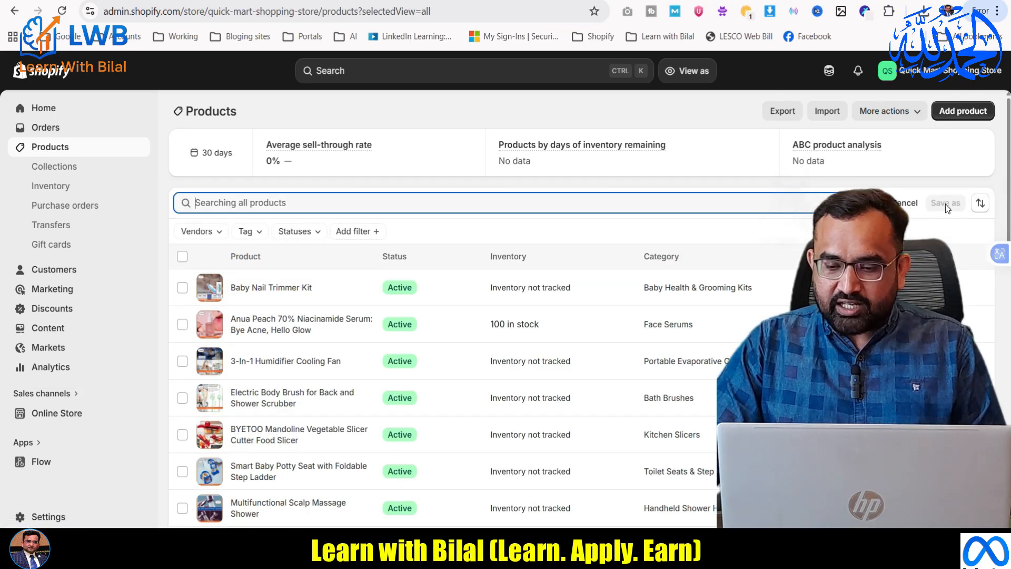
{"action": "left_click", "coordinate": [380, 232]}
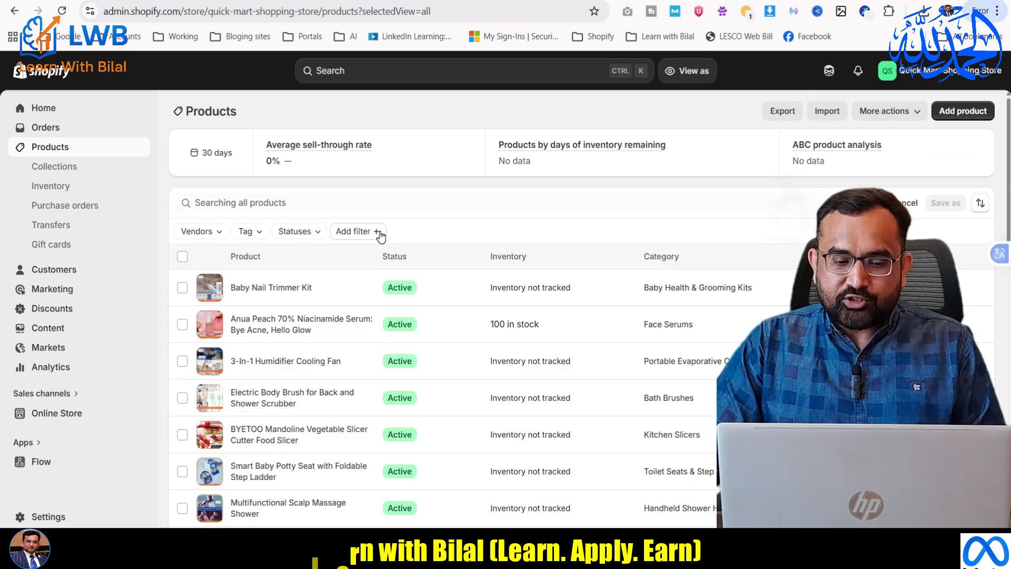
{"action": "left_click", "coordinate": [379, 235]}
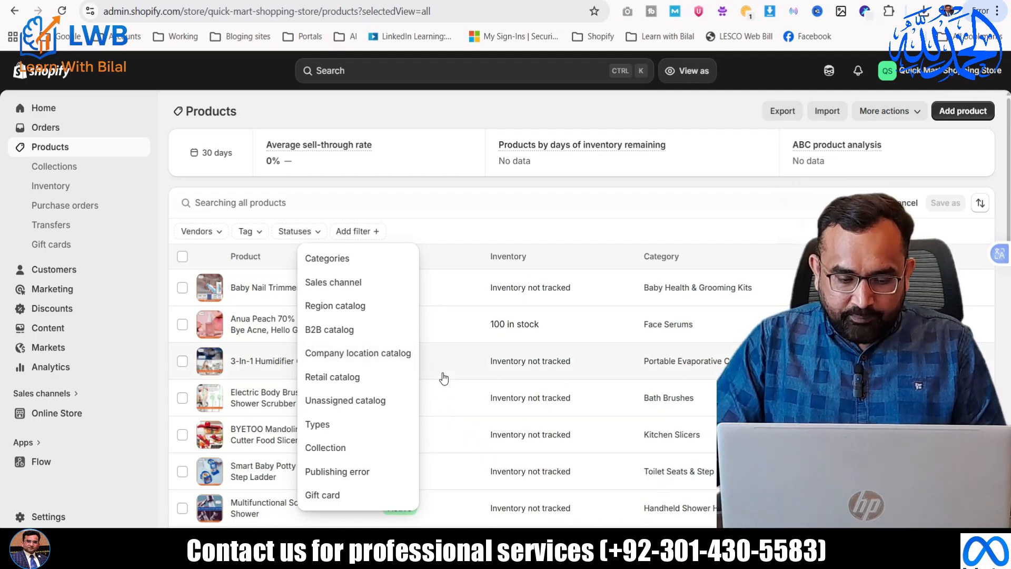
{"action": "left_click", "coordinate": [334, 447]}
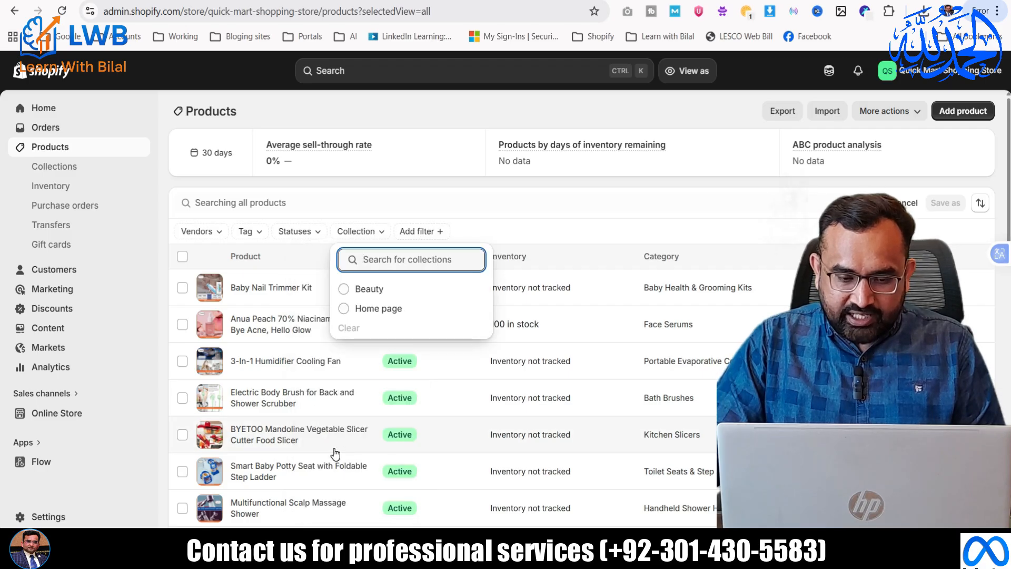
{"action": "left_click", "coordinate": [352, 292]}
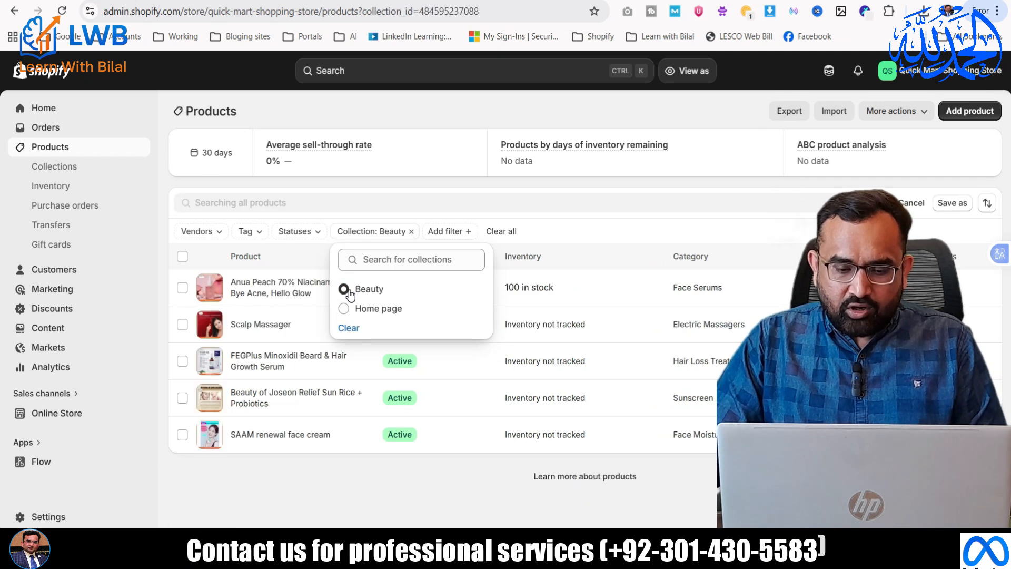
{"action": "left_click", "coordinate": [573, 227]}
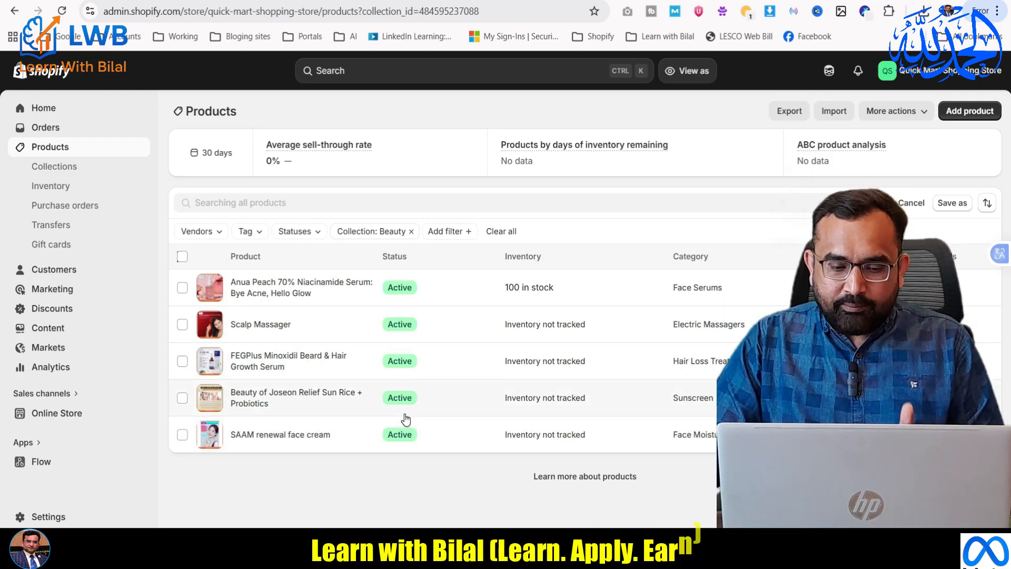
Export the products matching the search as a plain CSV file.
{"action": "left_click", "coordinate": [788, 112]}
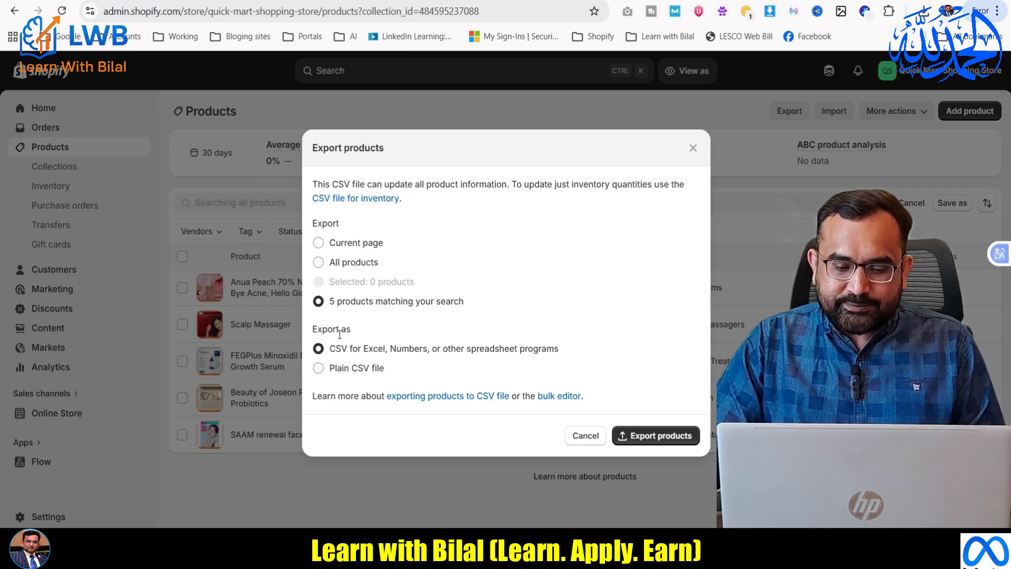
{"action": "left_click", "coordinate": [318, 368]}
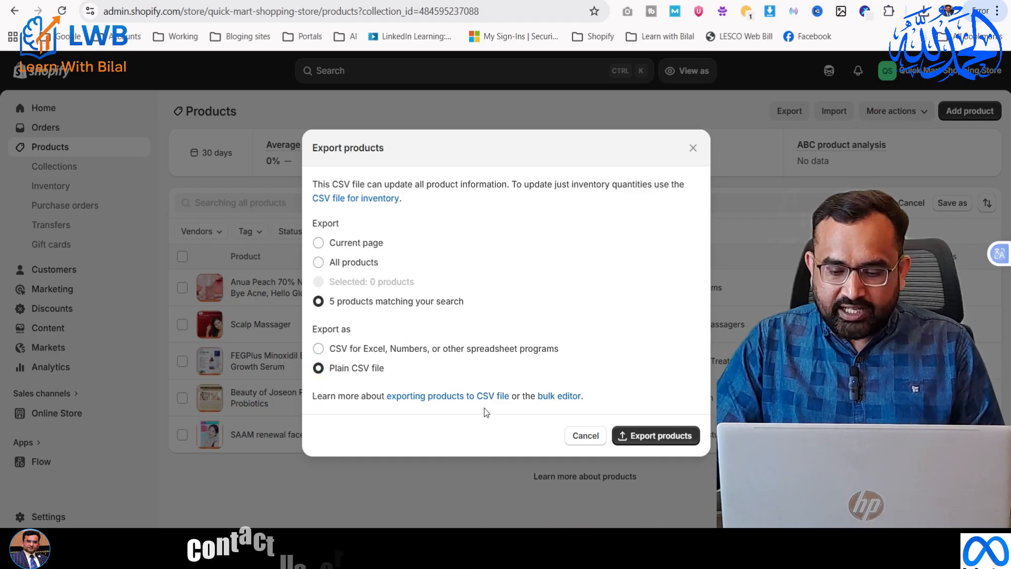
{"action": "left_click", "coordinate": [678, 437]}
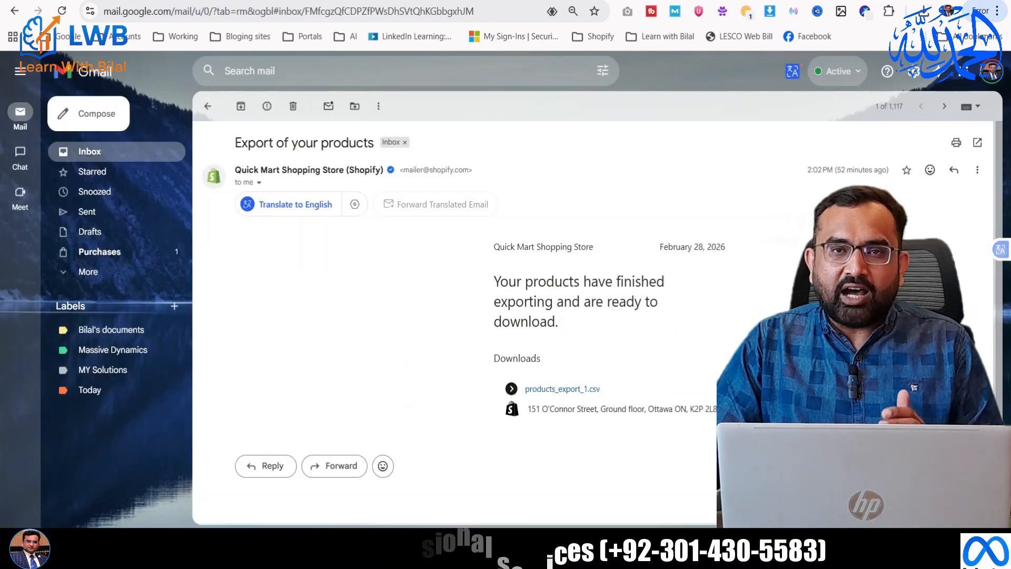
In Gmail, open the "Export of your products" email among the Updates, expand its content and download products_export_1.csv.
{"action": "left_click", "coordinate": [99, 146]}
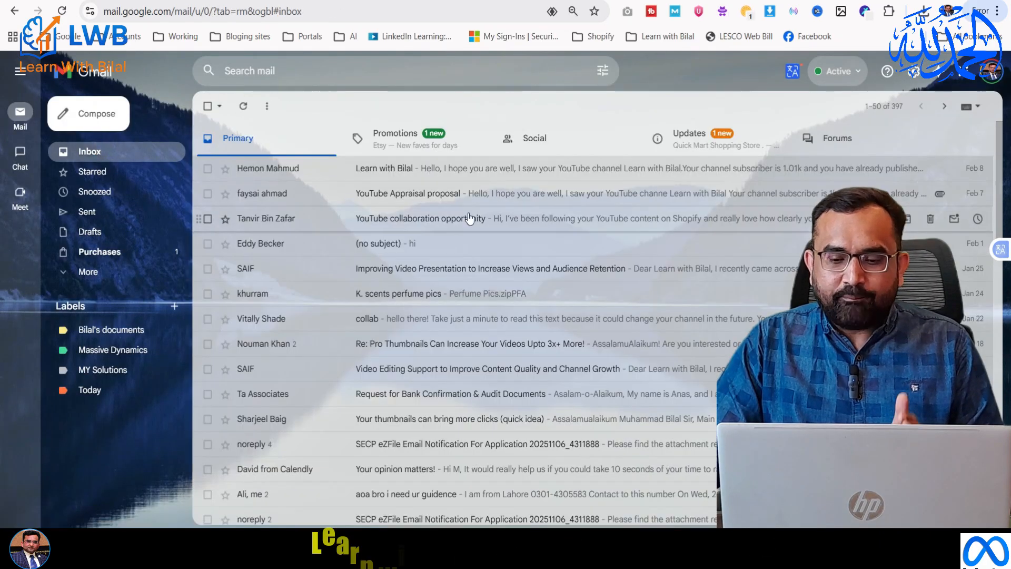
{"action": "left_click", "coordinate": [663, 137]}
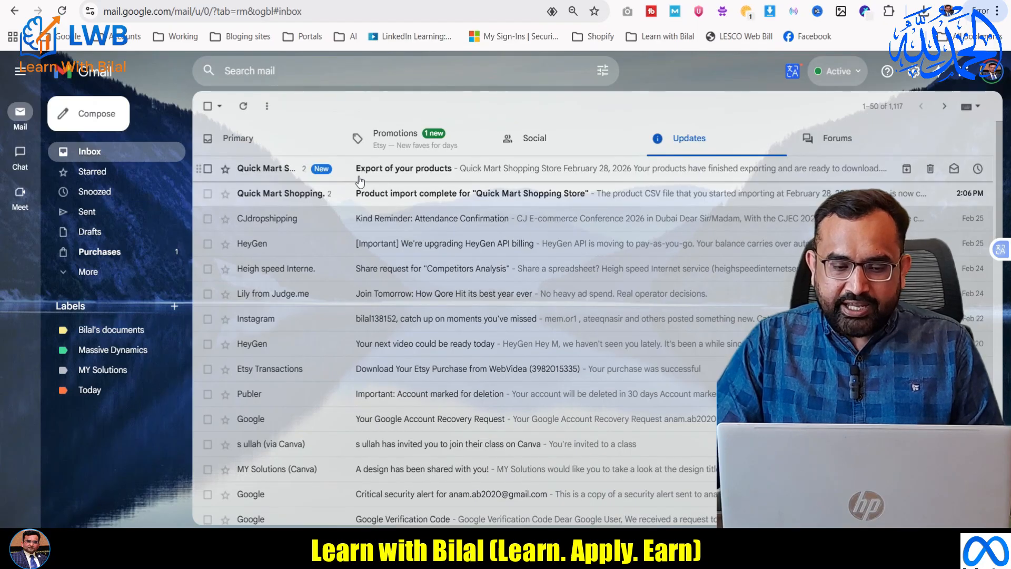
{"action": "left_click", "coordinate": [429, 176]}
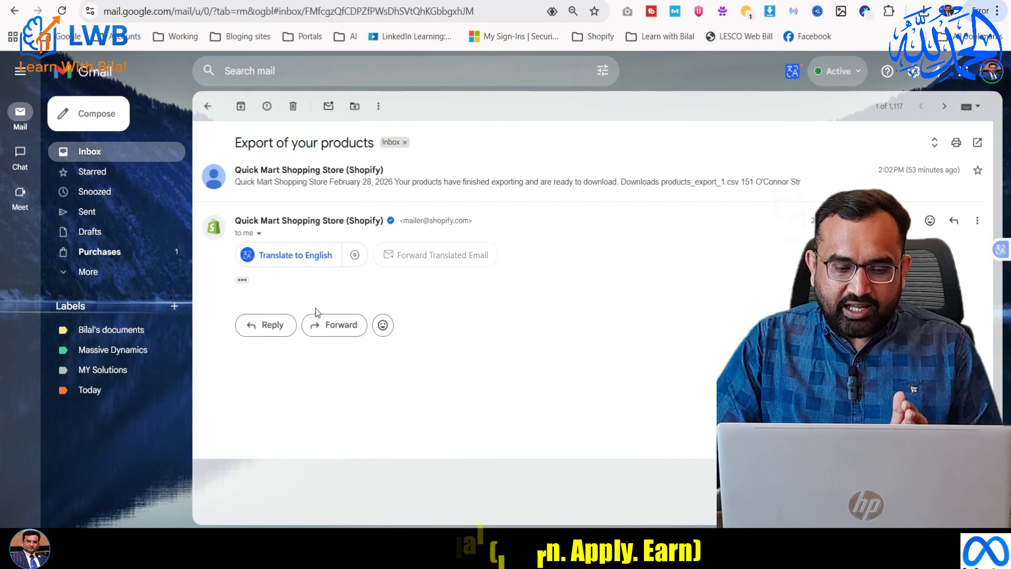
{"action": "left_click", "coordinate": [244, 284]}
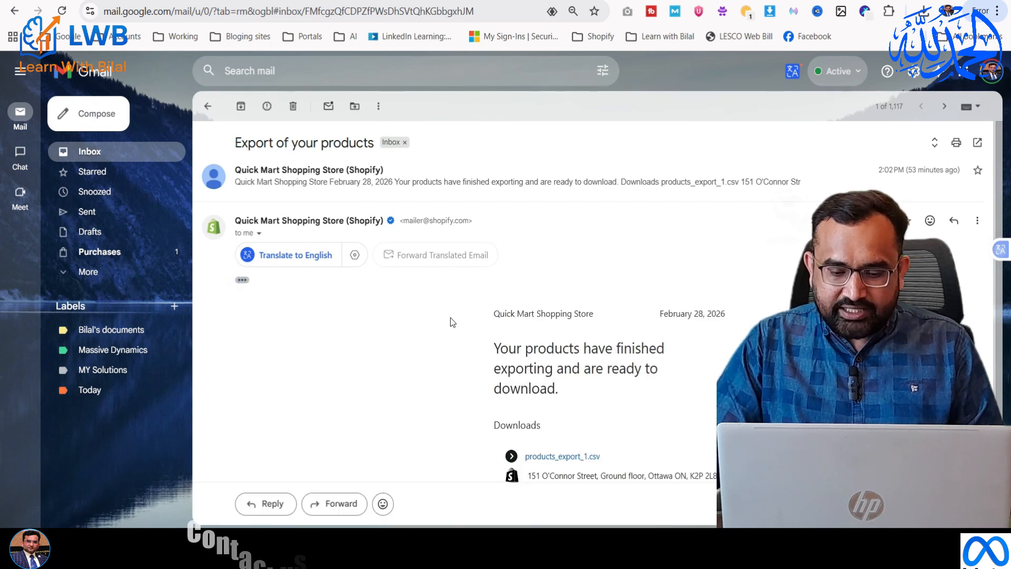
{"action": "scroll", "coordinate": [504, 334], "scroll_direction": "down", "scroll_amount": 2}
{"action": "left_click", "coordinate": [569, 388]}
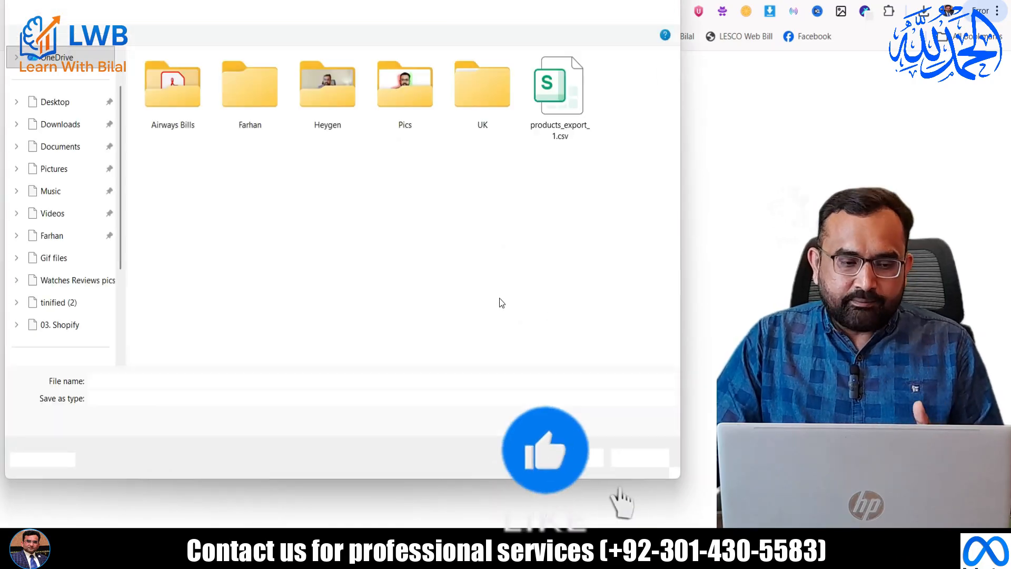
Create a new folder on the Desktop and save the export in it as products_export_1 (1).csv.
{"action": "left_click", "coordinate": [43, 103]}
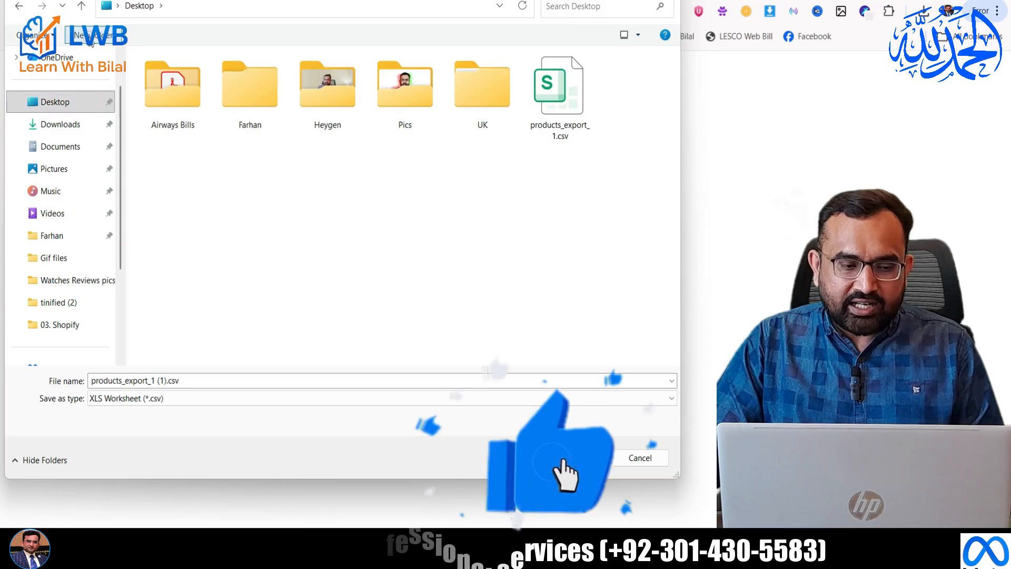
{"action": "key", "text": "ctrl+shift+n"}
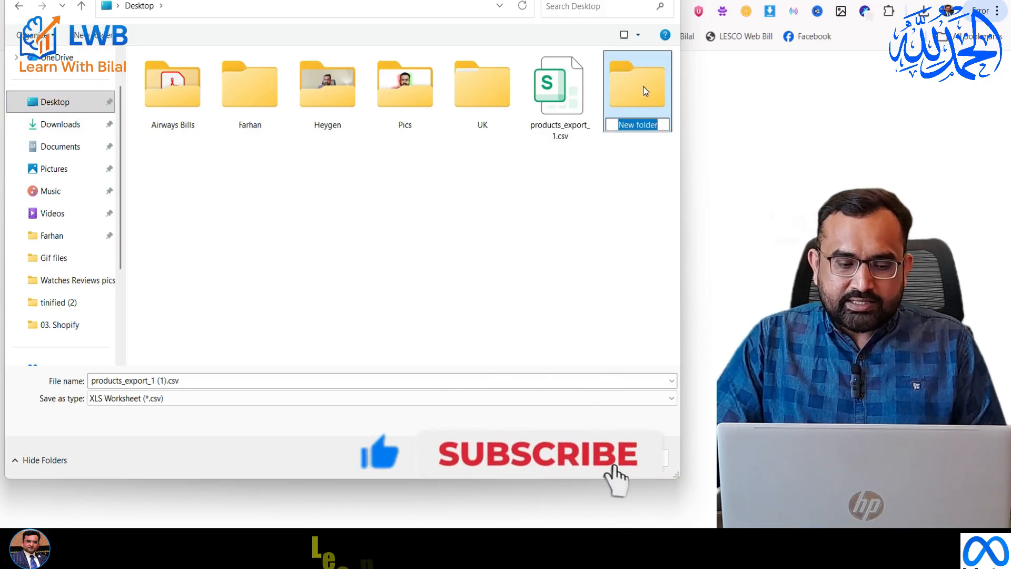
{"action": "key", "text": "Return"}
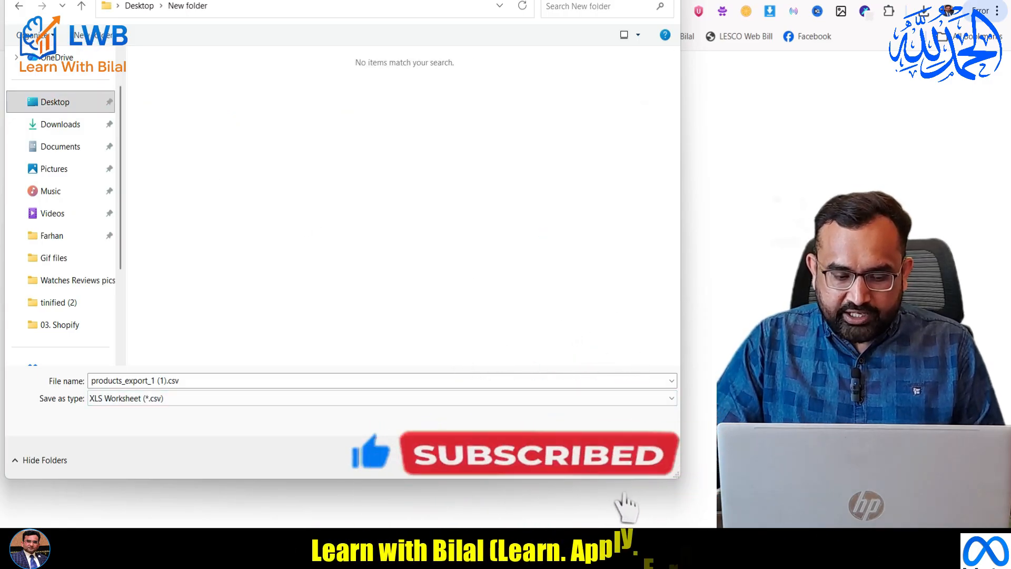
{"action": "key", "text": "Return"}
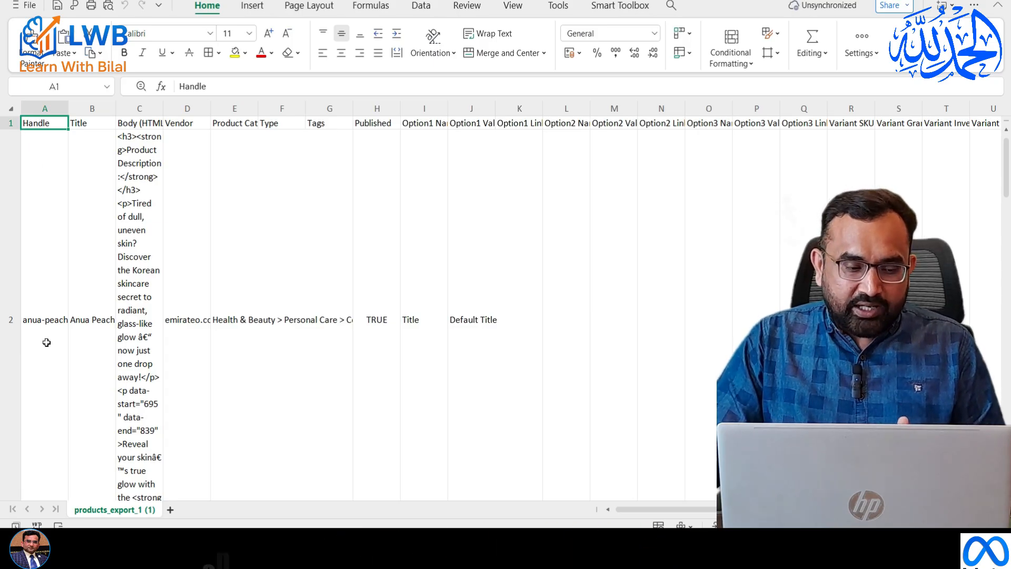
In the products_export_1 (1) spreadsheet, change the title in B2 to "Anua Peach 50% Niacinamide Serum: Bye Acne, Hello Glow".
{"action": "scroll", "coordinate": [46, 343], "scroll_direction": "down", "scroll_amount": 5}
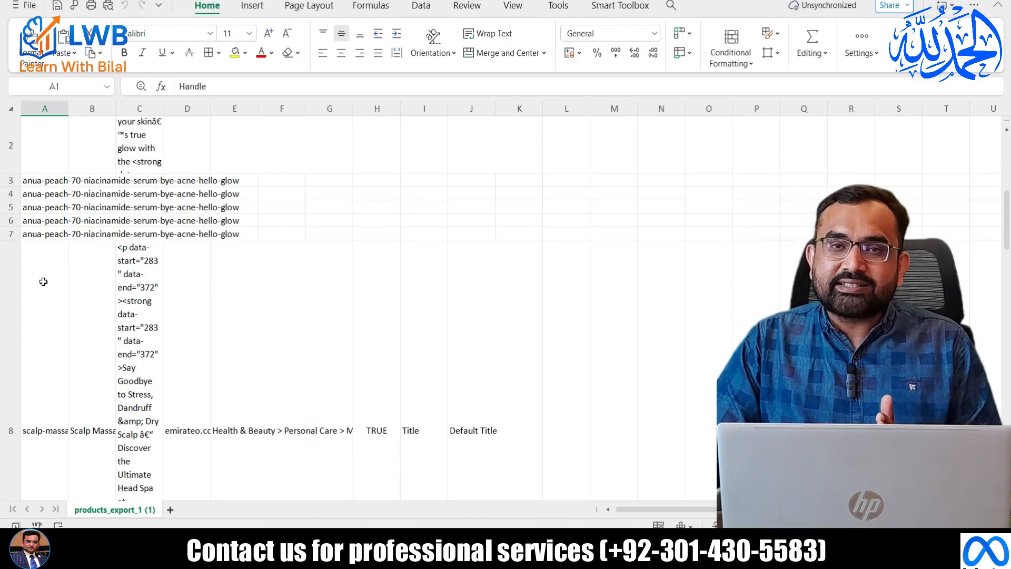
{"action": "scroll", "coordinate": [43, 282], "scroll_direction": "up", "scroll_amount": 5}
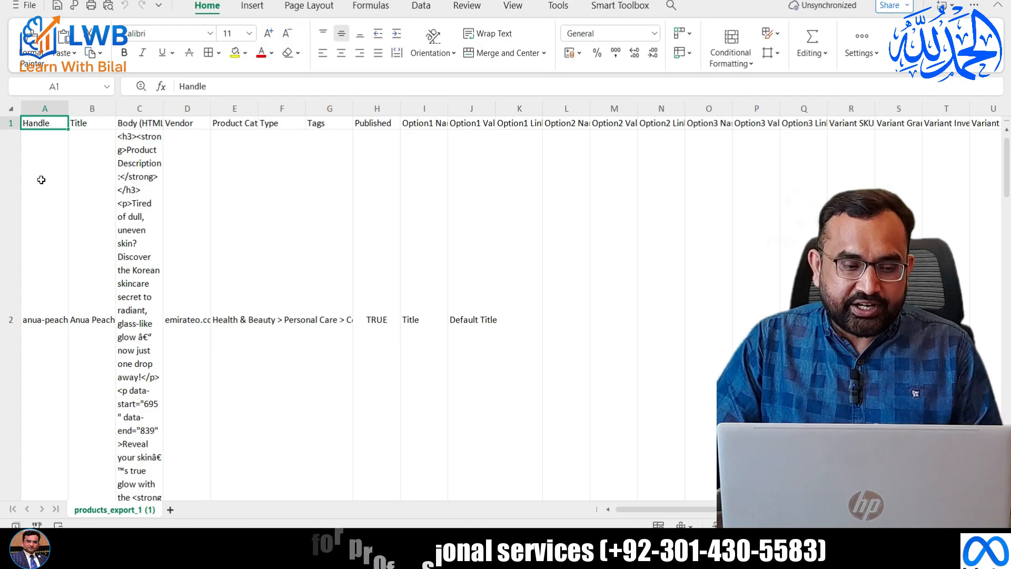
{"action": "left_click", "coordinate": [90, 323]}
{"action": "double_click", "coordinate": [91, 322]}
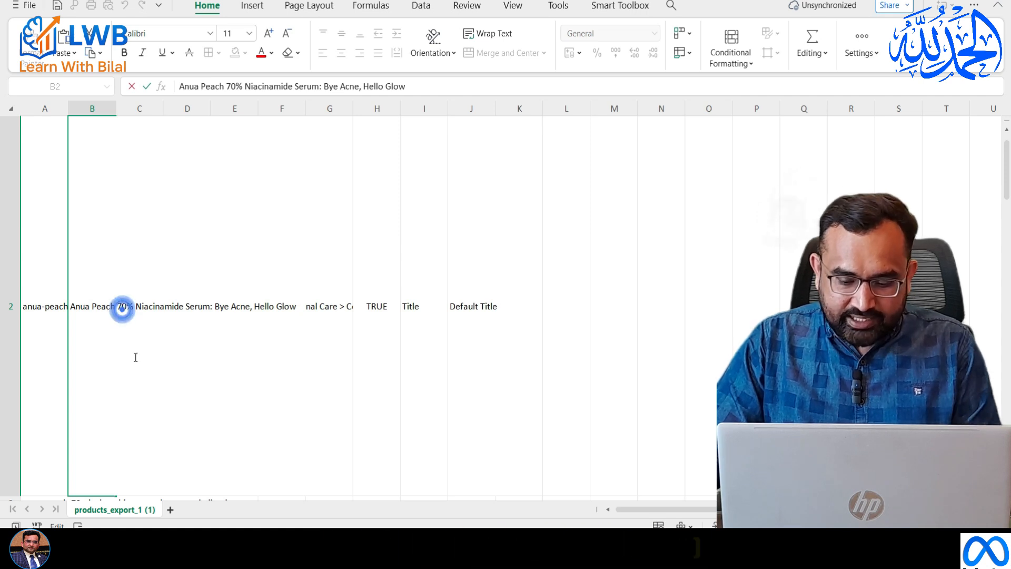
{"action": "key", "text": "BackSpace"}
{"action": "type", "text": "5"}
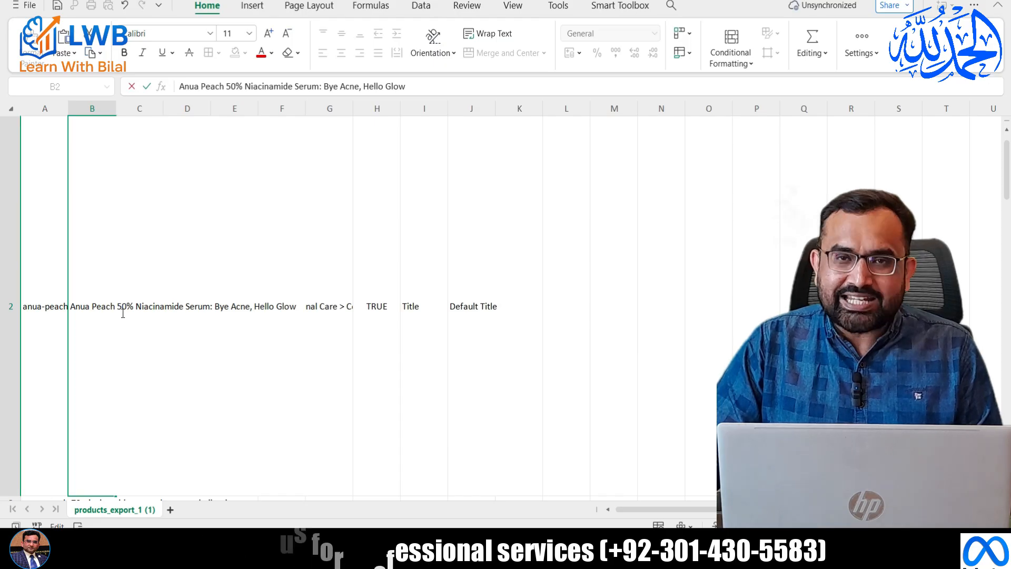
Widen the Variant SKU column and change the first product's SKU in R2 to WB-UA1651.
{"action": "scroll", "coordinate": [369, 262], "scroll_direction": "up", "scroll_amount": 1}
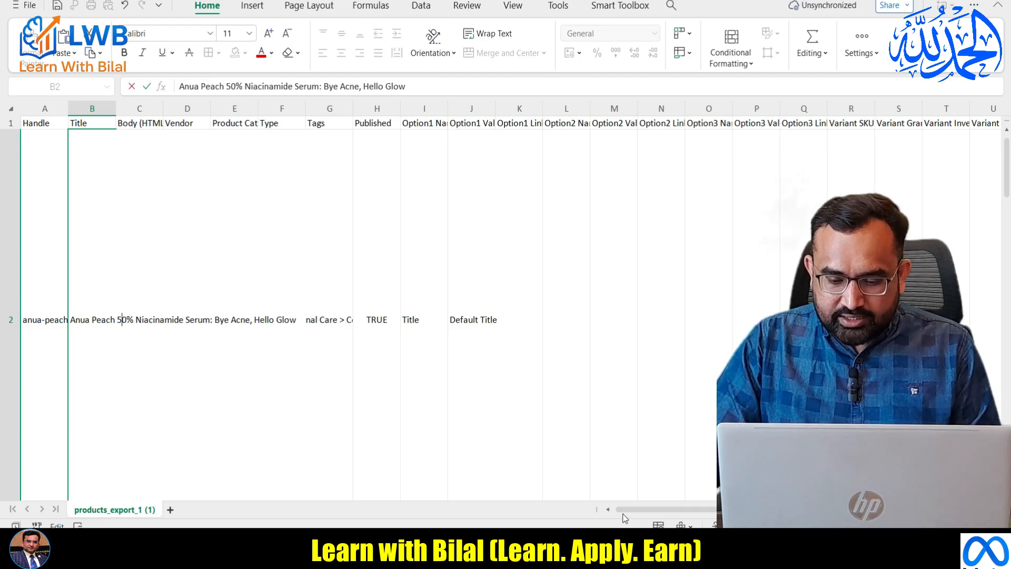
{"action": "left_click_drag", "start_coordinate": [627, 508], "coordinate": [704, 510]}
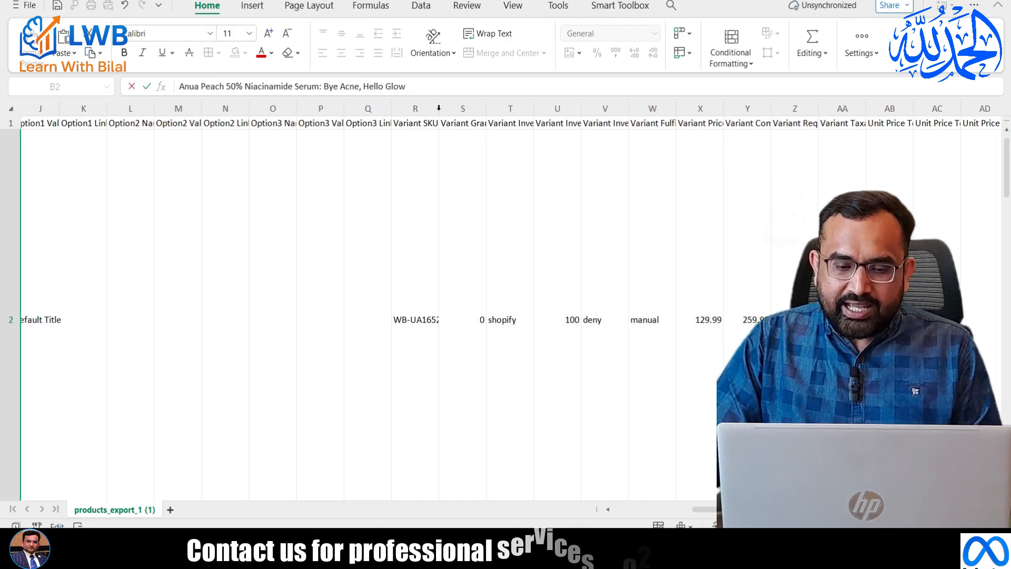
{"action": "left_click_drag", "start_coordinate": [439, 107], "coordinate": [455, 107]}
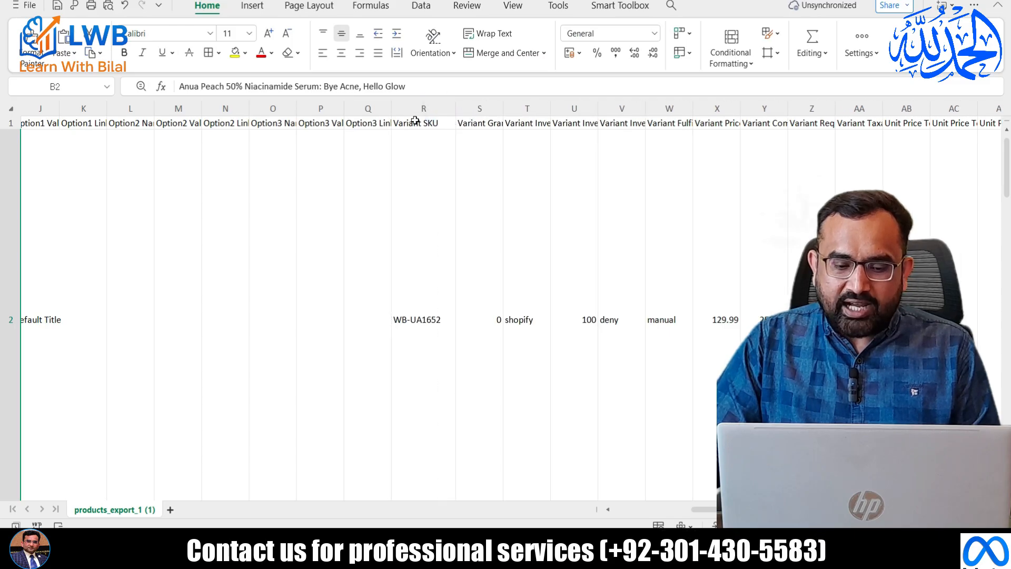
{"action": "double_click", "coordinate": [440, 317]}
{"action": "key", "text": "BackSpace"}
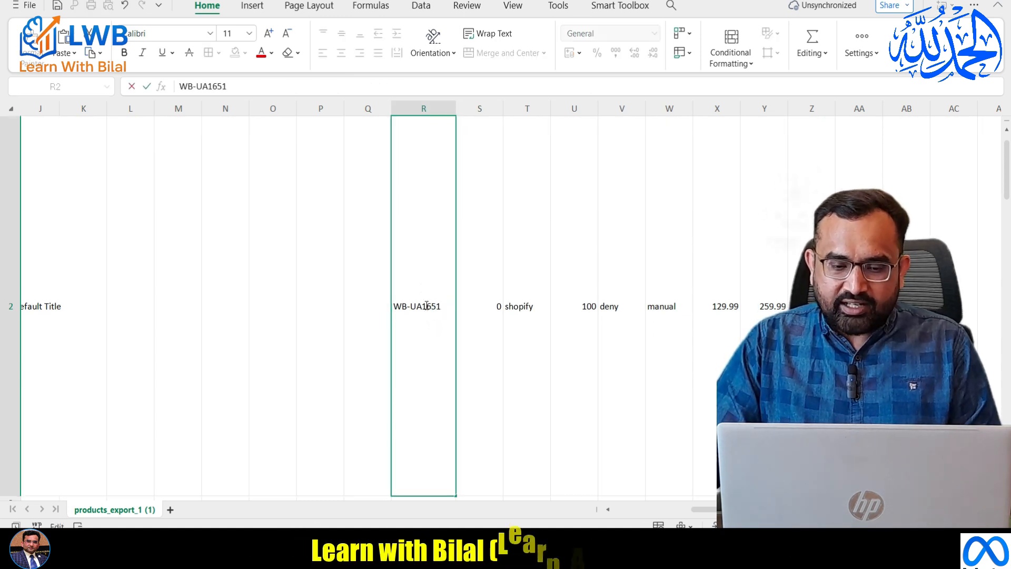
Widen the Variant Inventory Qty column and set the first product's quantity in U2 to 120.
{"action": "scroll", "coordinate": [470, 251], "scroll_direction": "up", "scroll_amount": 1}
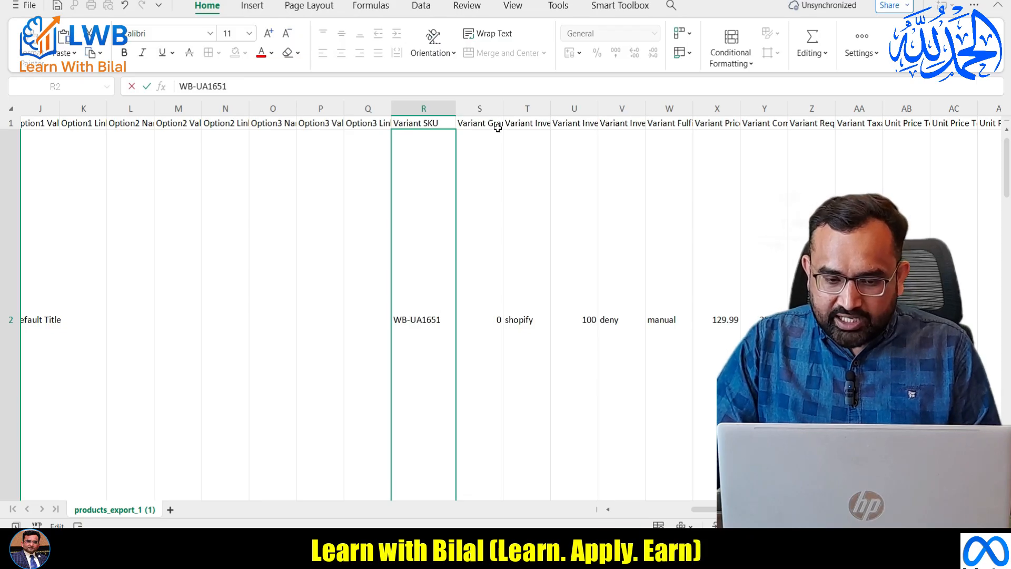
{"action": "left_click", "coordinate": [496, 109]}
{"action": "left_click", "coordinate": [491, 124]}
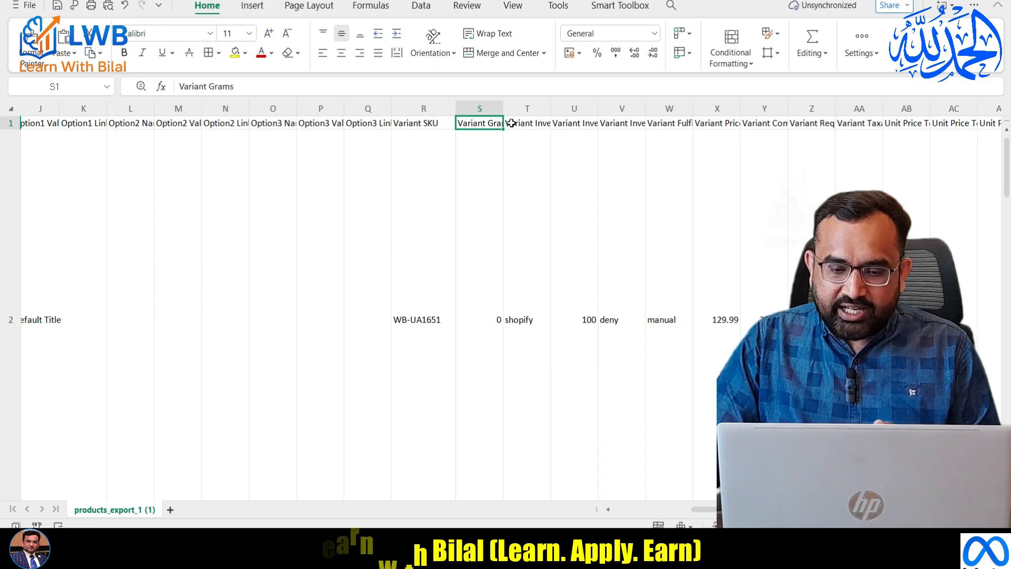
{"action": "left_click", "coordinate": [512, 124]}
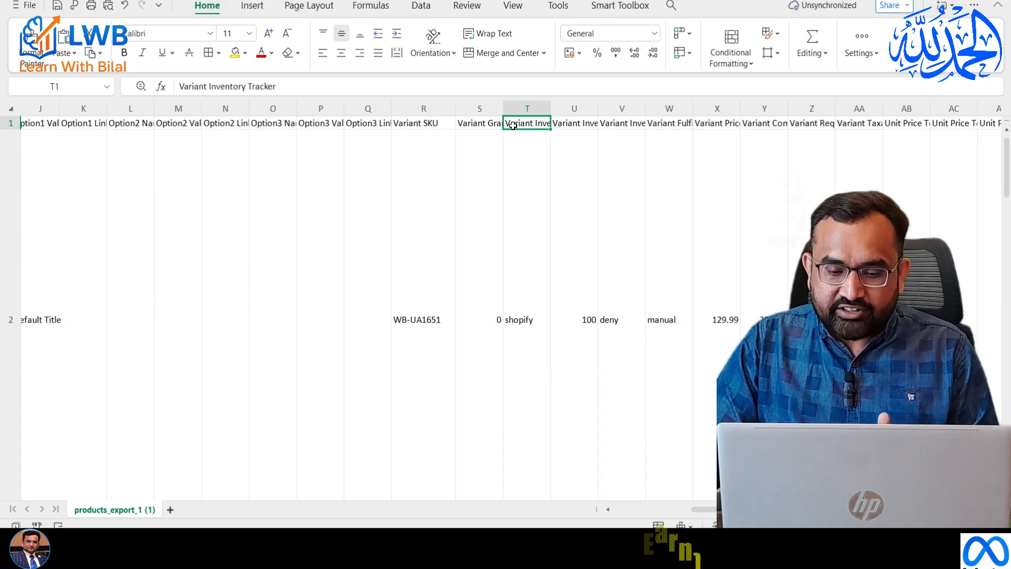
{"action": "left_click", "coordinate": [574, 123]}
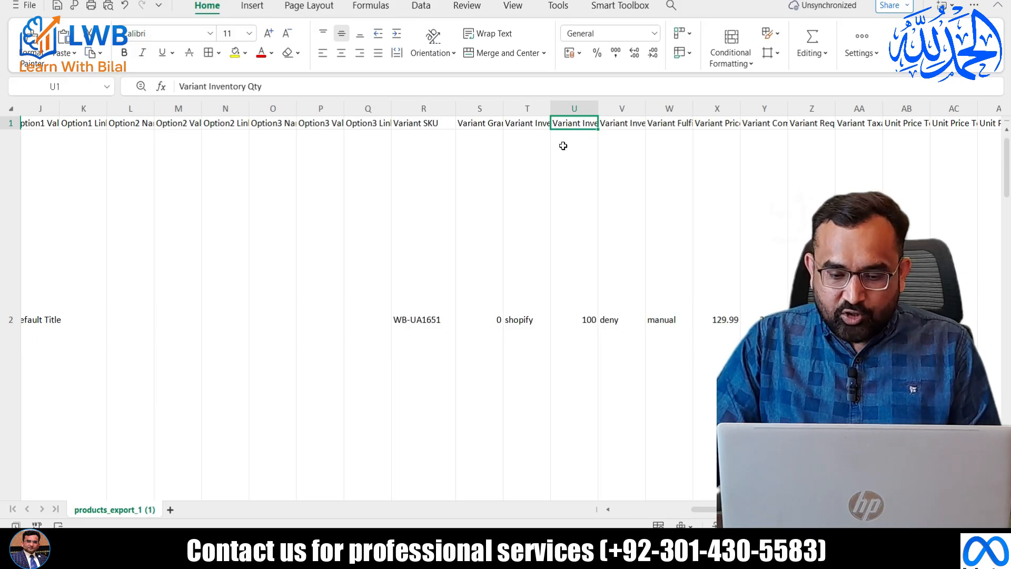
{"action": "left_click_drag", "start_coordinate": [600, 108], "coordinate": [635, 107]}
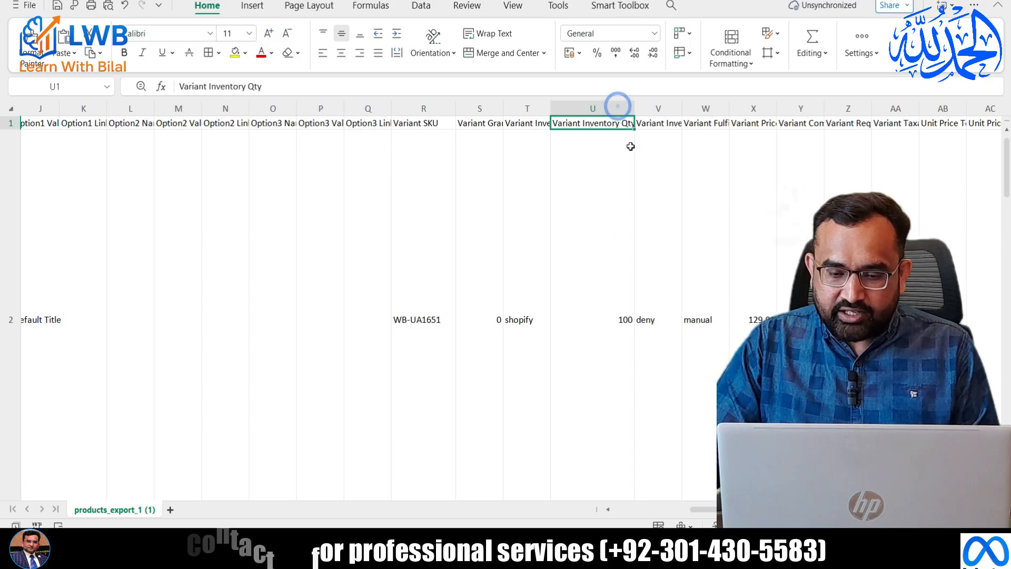
{"action": "left_click", "coordinate": [615, 320]}
{"action": "type", "text": "12"}
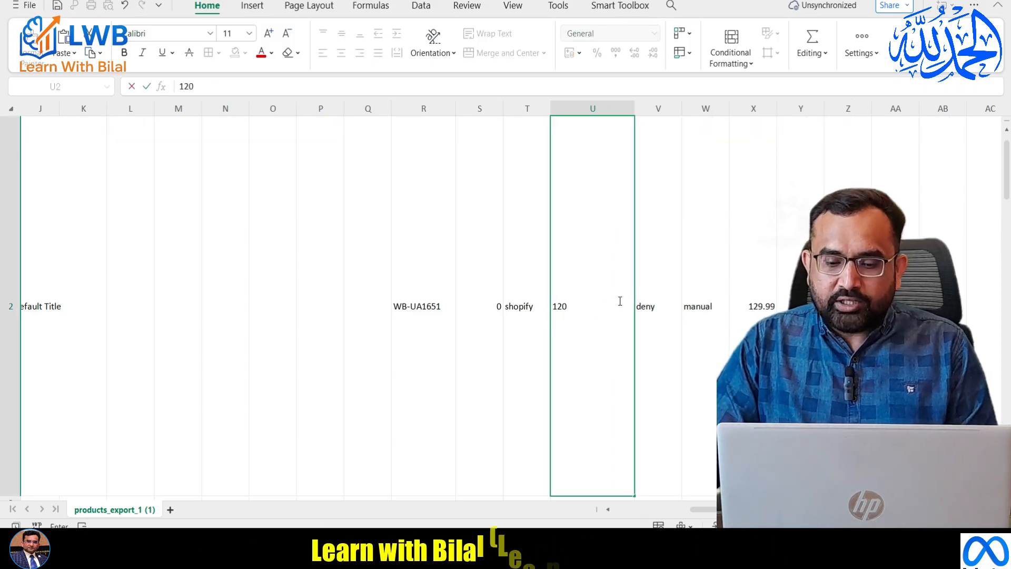
Complete the first product's inventory quantity in U2 as 120.
{"action": "type", "text": "0"}
{"action": "left_click", "coordinate": [651, 273]}
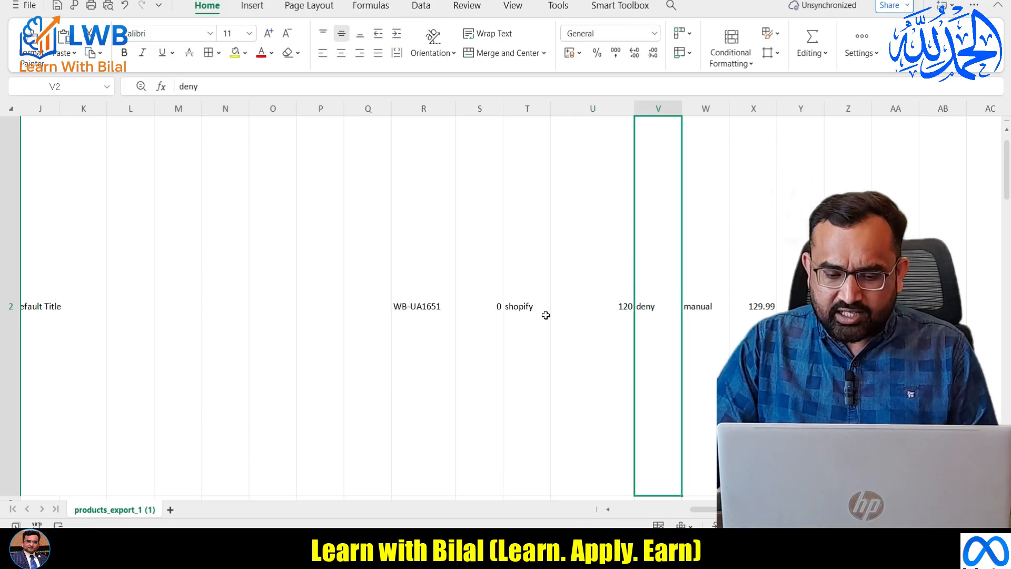
{"action": "scroll", "coordinate": [580, 314], "scroll_direction": "up", "scroll_amount": 1}
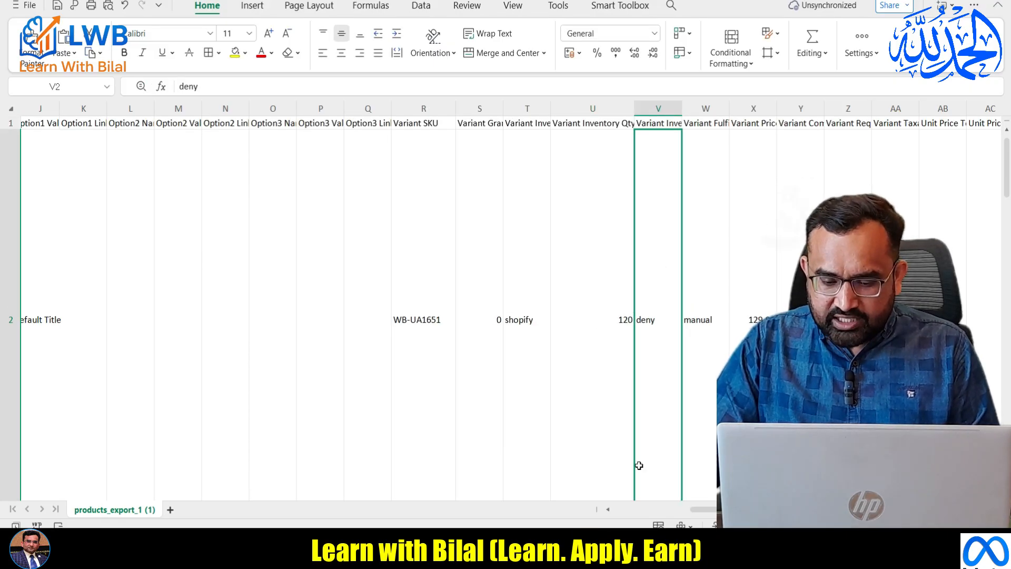
Widen the Variant Fulfillment and Variant Price columns and set the first product's price in X2 to 159.99.
{"action": "scroll", "coordinate": [358, 311], "scroll_direction": "right", "scroll_amount": 6}
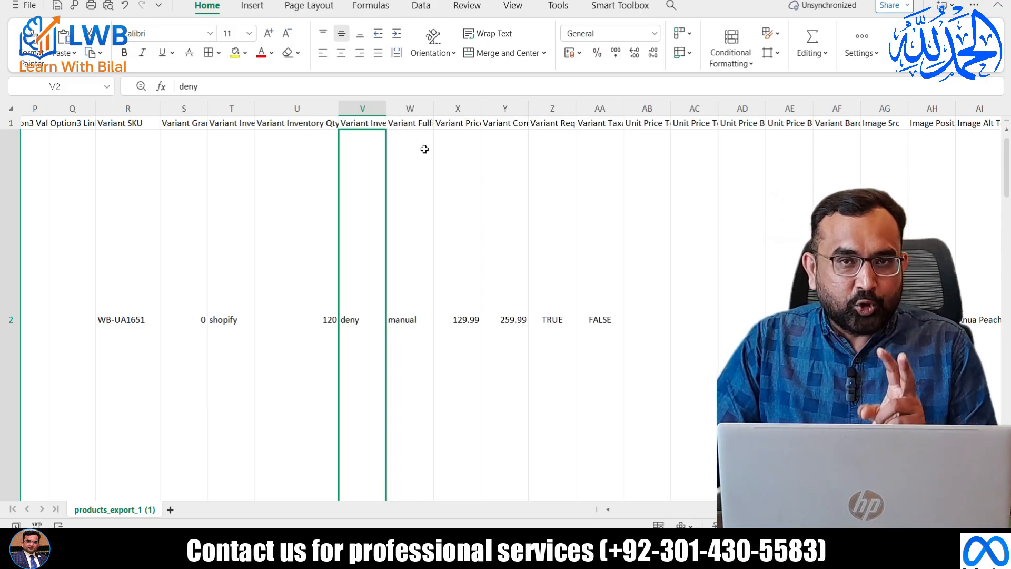
{"action": "left_click_drag", "start_coordinate": [438, 114], "coordinate": [528, 108]}
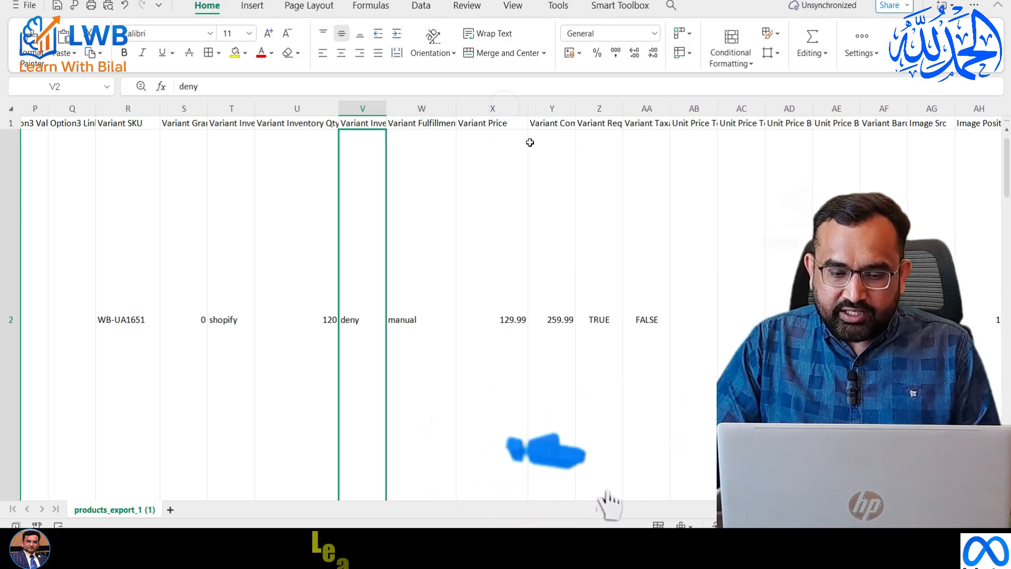
{"action": "double_click", "coordinate": [509, 319]}
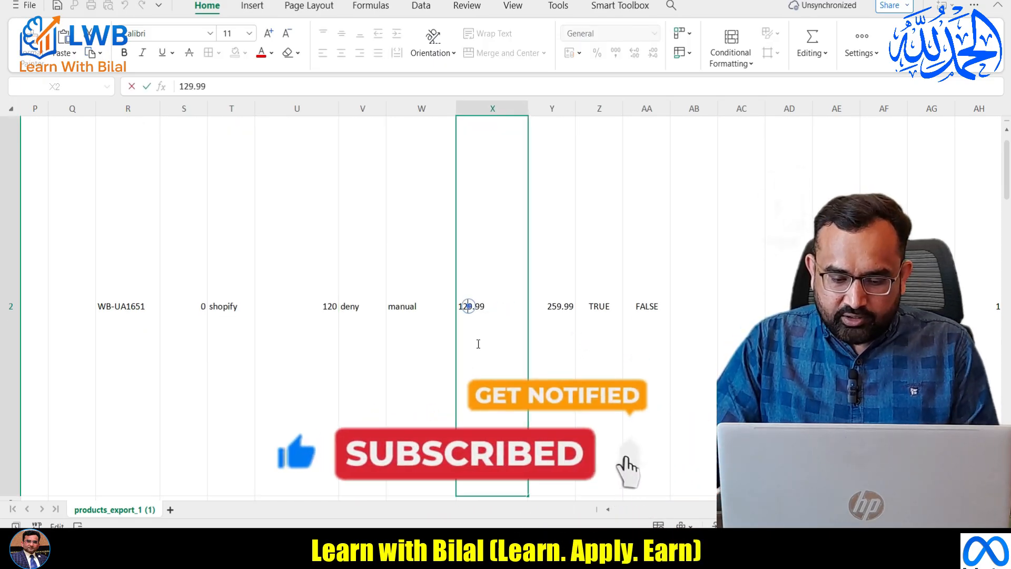
{"action": "key", "text": "BackSpace"}
{"action": "type", "text": "5"}
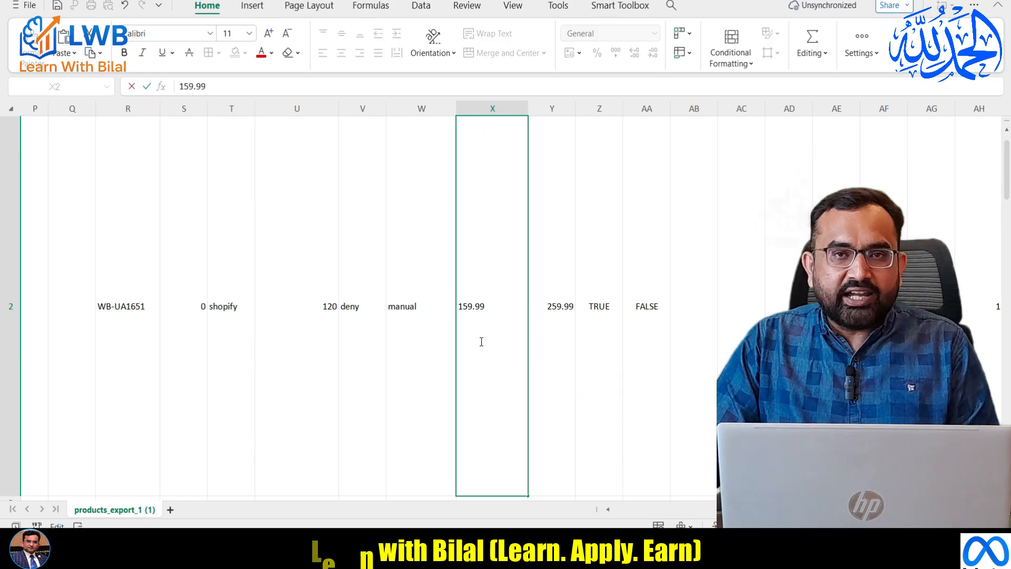
{"action": "left_click", "coordinate": [554, 323]}
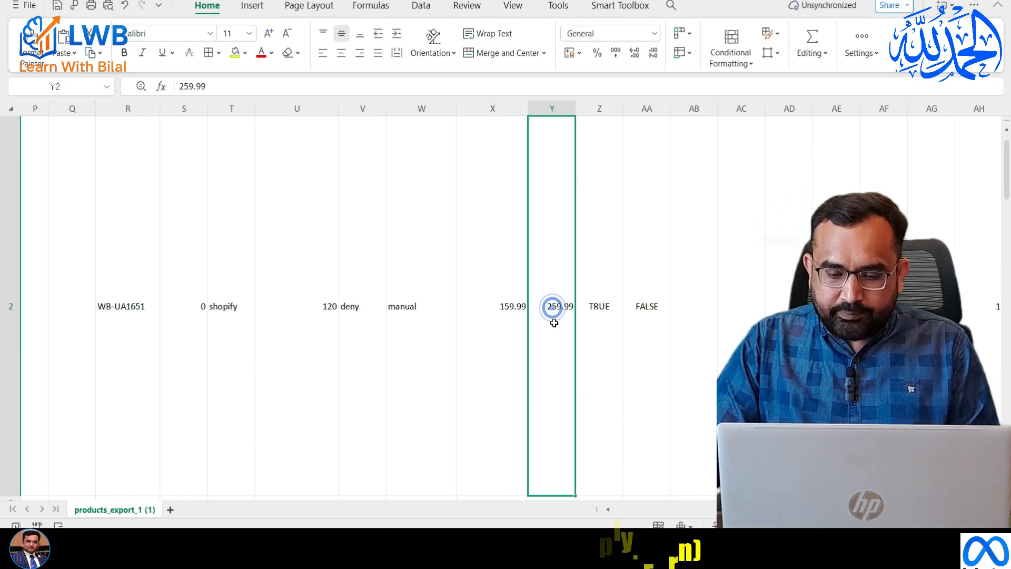
Set the first product's compare-at price in Y2 to 359.99.
{"action": "double_click", "coordinate": [535, 307]}
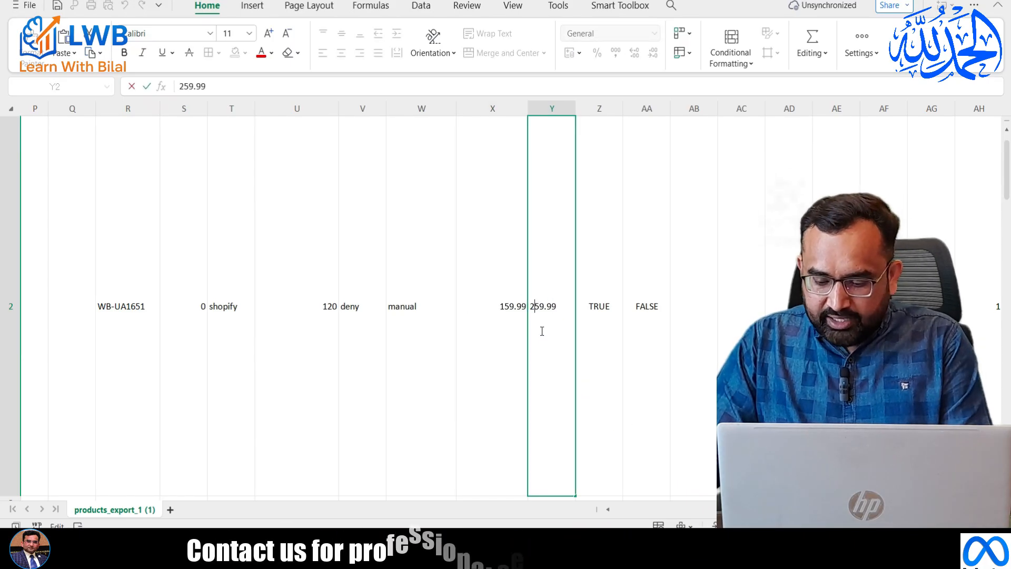
{"action": "key", "text": "BackSpace"}
{"action": "type", "text": "3"}
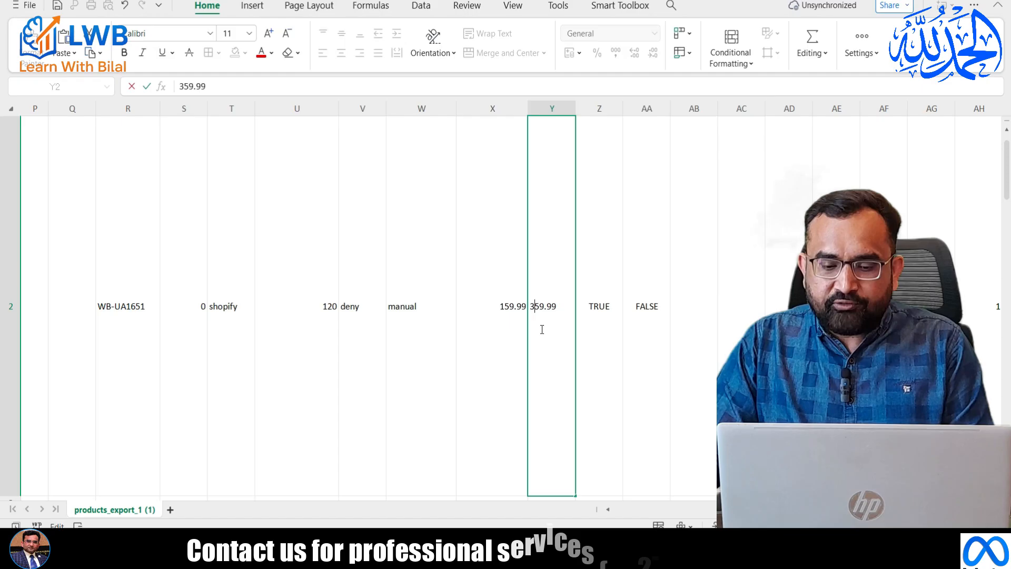
{"action": "left_click", "coordinate": [587, 332]}
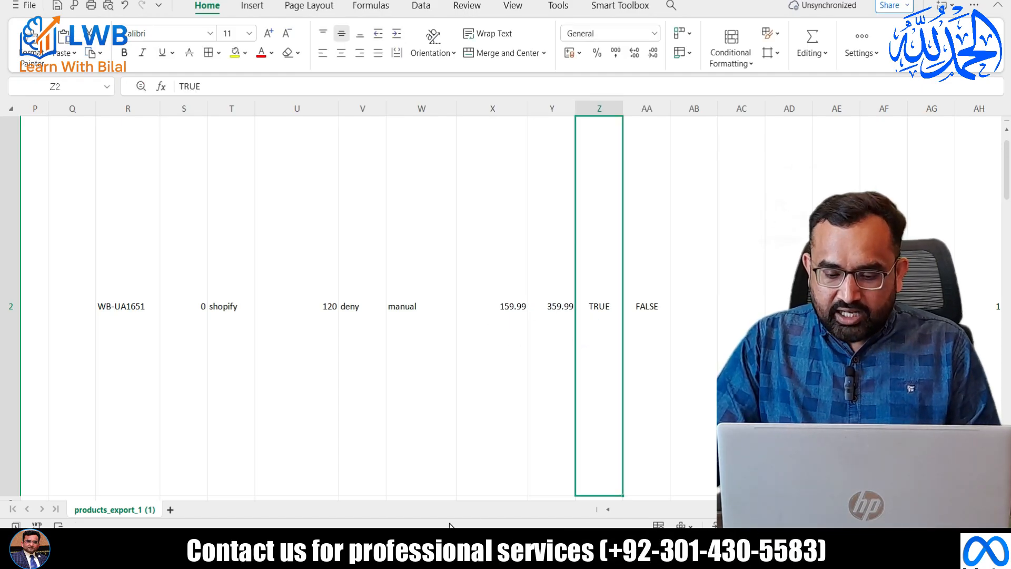
Widen the Image Src column to show more of the image links.
{"action": "scroll", "coordinate": [538, 332], "scroll_direction": "right", "scroll_amount": 7}
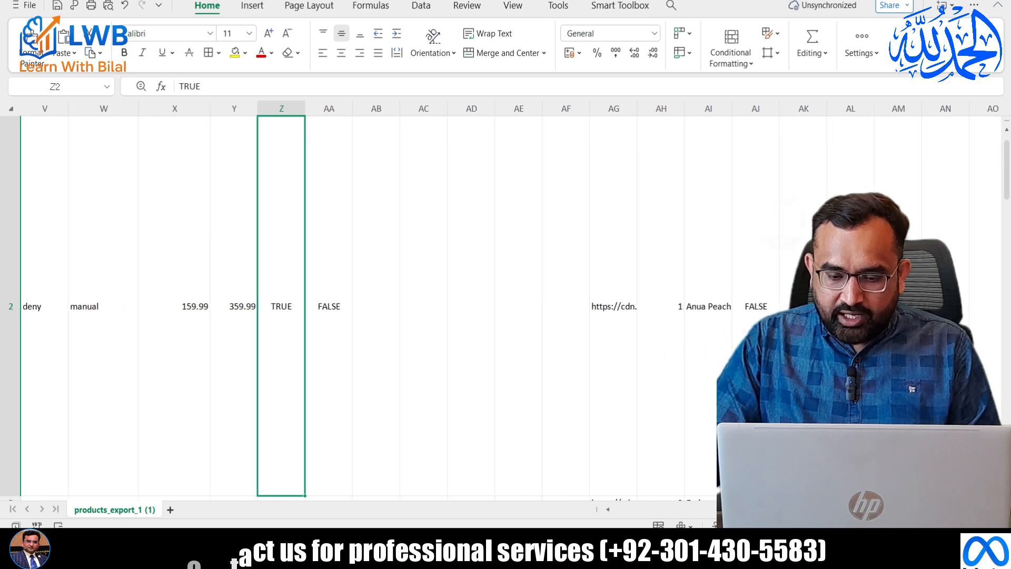
{"action": "scroll", "coordinate": [538, 332], "scroll_direction": "up", "scroll_amount": 1}
{"action": "left_click_drag", "start_coordinate": [555, 109], "coordinate": [608, 148]}
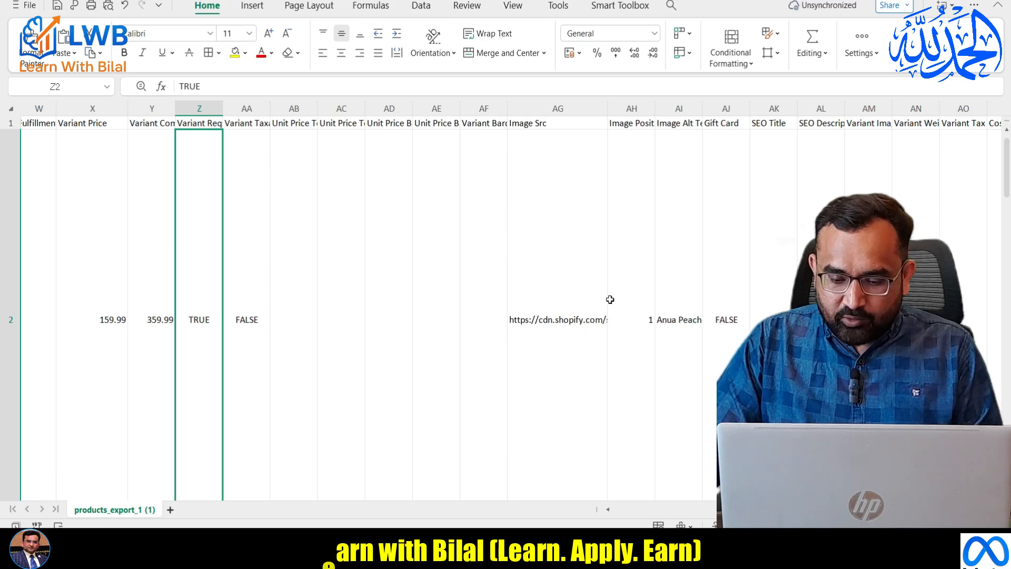
Switch to the Shopify admin in the browser, open the store's Files and copy the link of Baby_Nail_Trimmer_Kit_11.
{"action": "mouse_move", "coordinate": [677, 549]}
{"action": "left_click", "coordinate": [659, 486]}
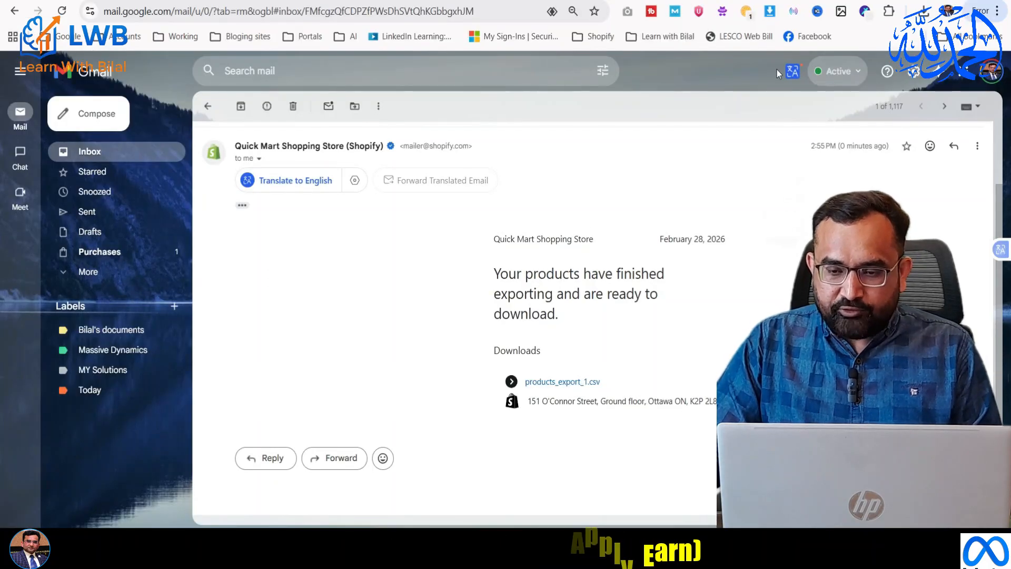
{"action": "left_click", "coordinate": [756, 1]}
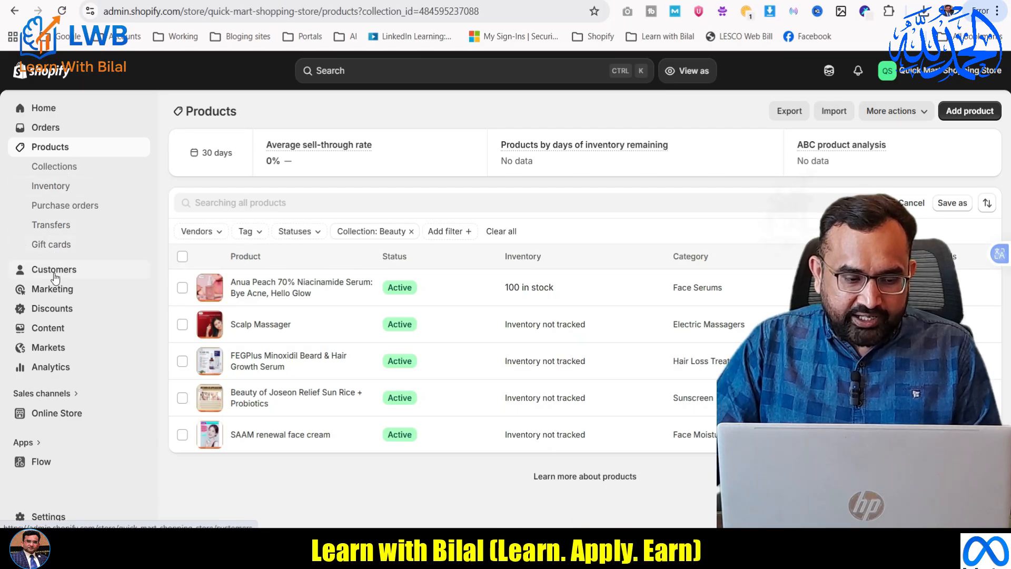
{"action": "left_click", "coordinate": [54, 328]}
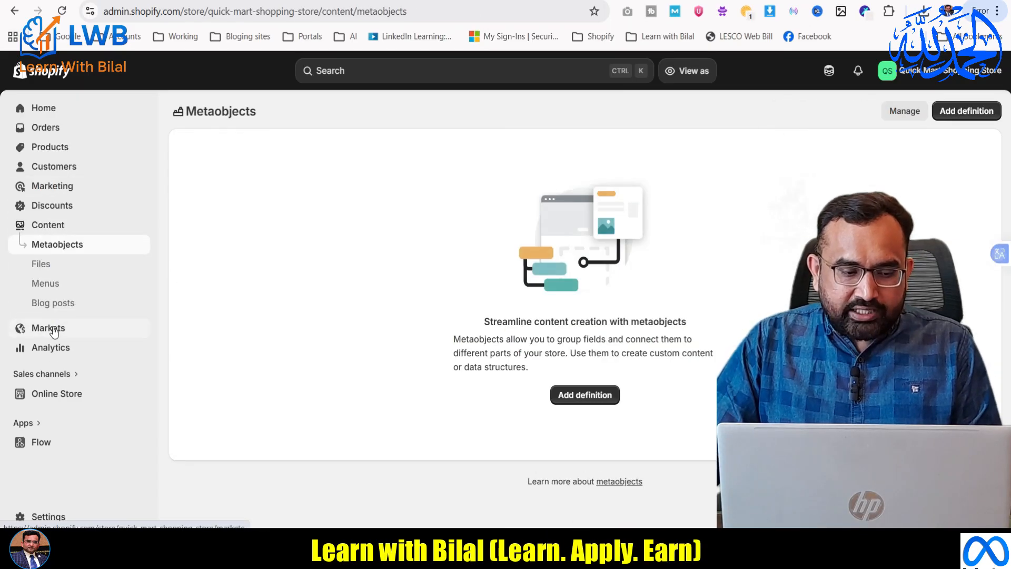
{"action": "left_click", "coordinate": [59, 270]}
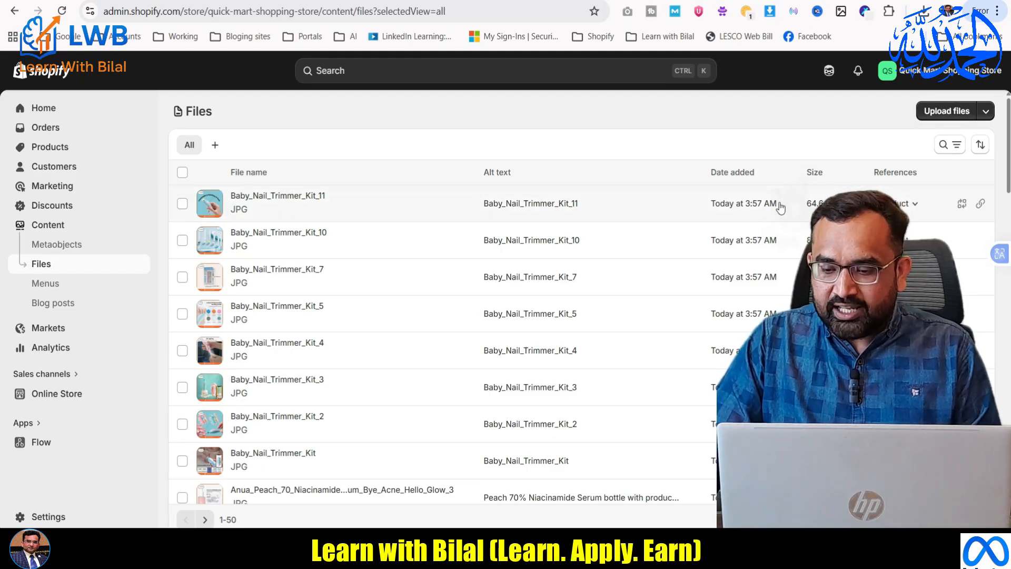
{"action": "left_click", "coordinate": [982, 207]}
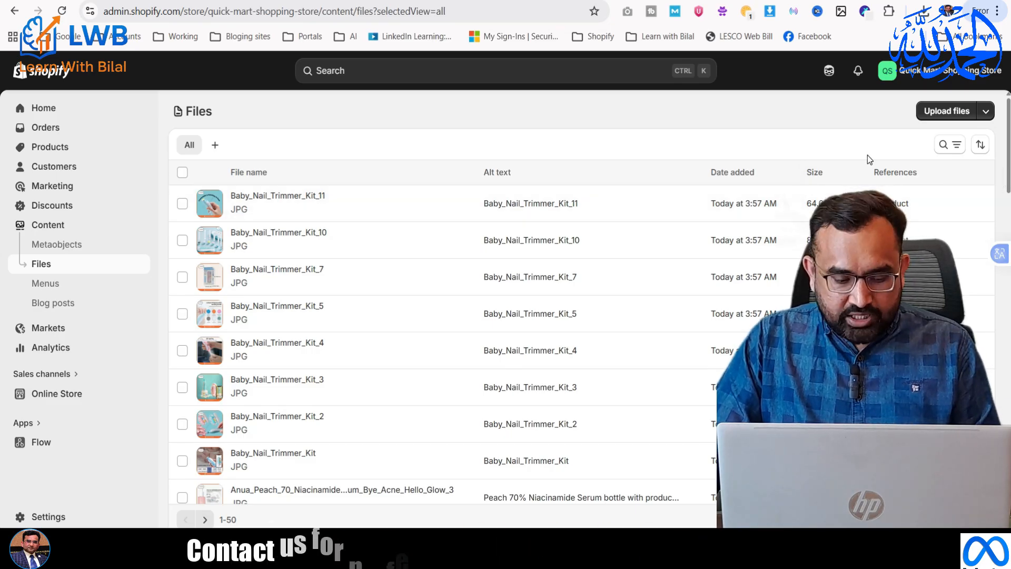
Return to the spreadsheet and replace the Image Src link in AG2 with the copied Baby_Nail_Trimmer_Kit_11 image link.
{"action": "key", "text": "alt+Tab"}
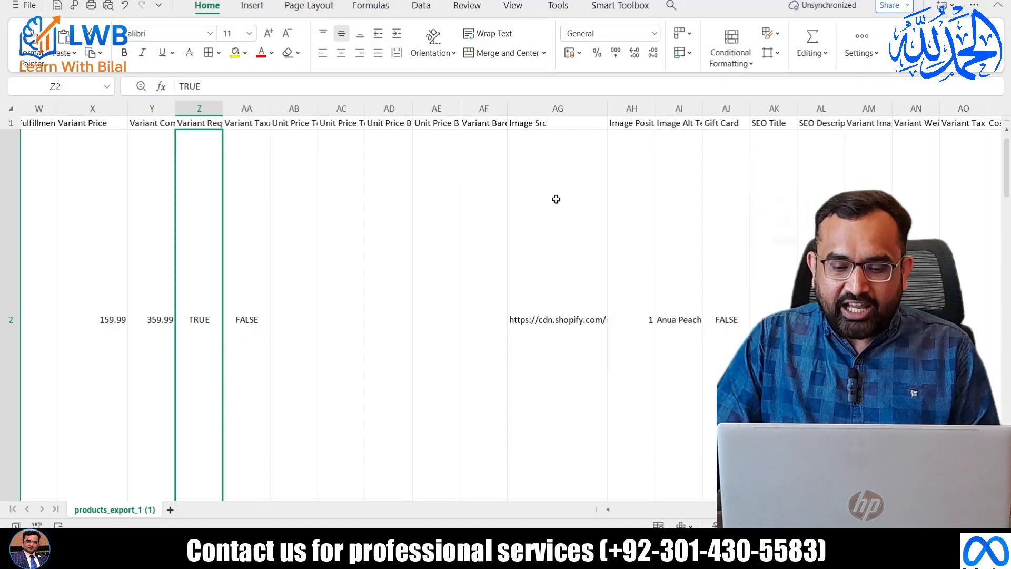
{"action": "left_click", "coordinate": [565, 321]}
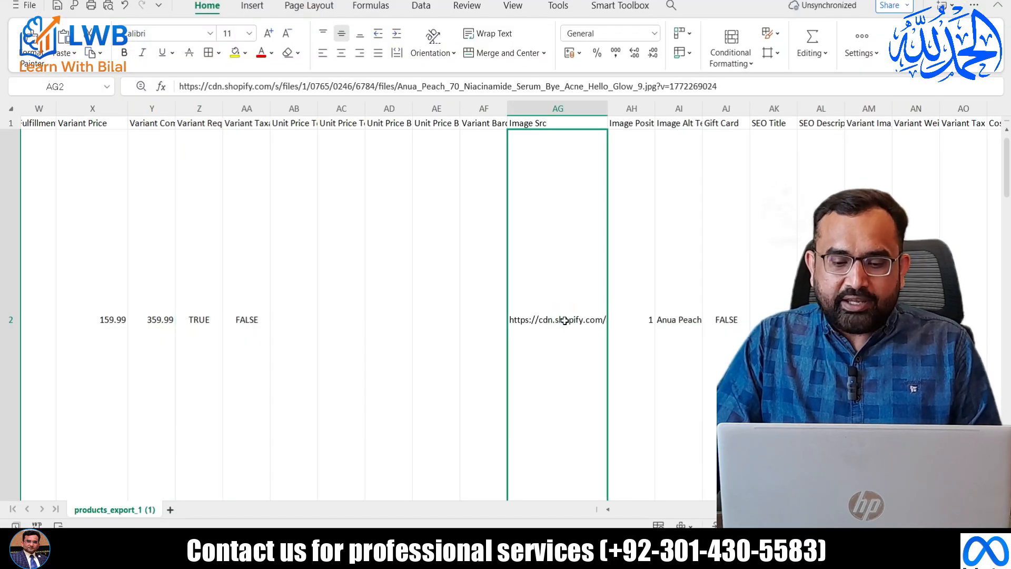
{"action": "double_click", "coordinate": [565, 320]}
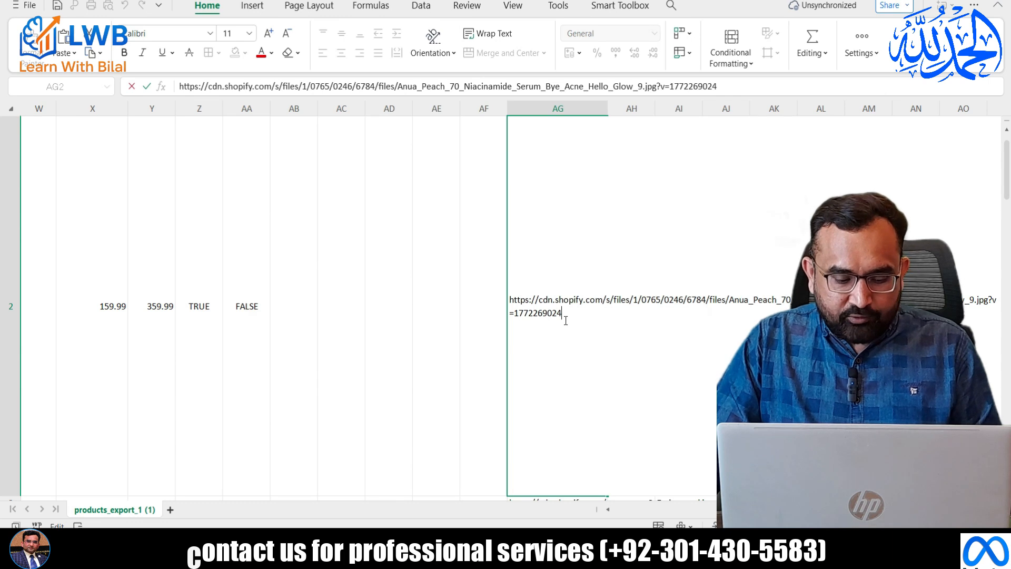
{"action": "key", "text": "ctrl+a"}
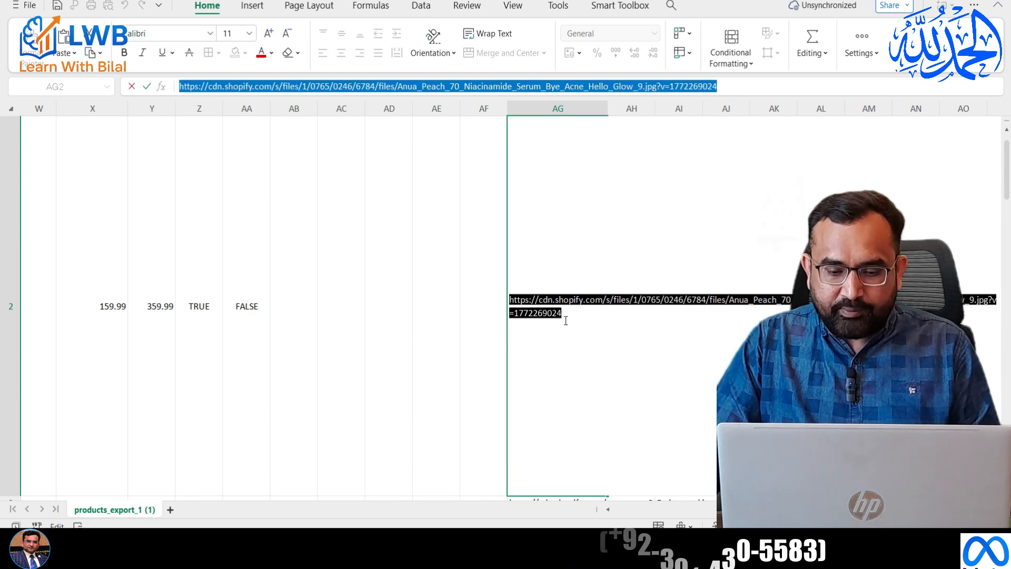
{"action": "key", "text": "ctrl+v"}
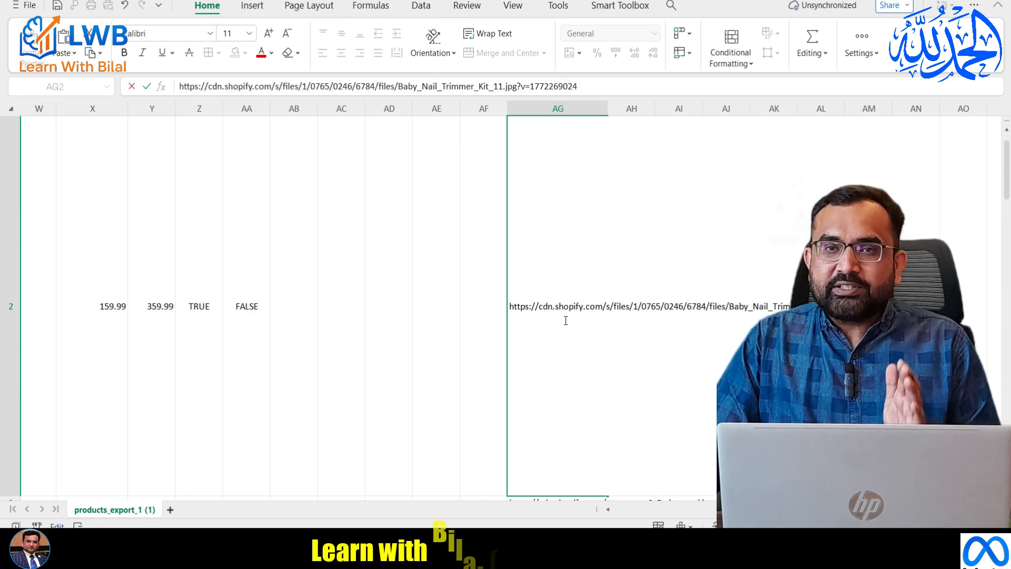
{"action": "left_click", "coordinate": [495, 311]}
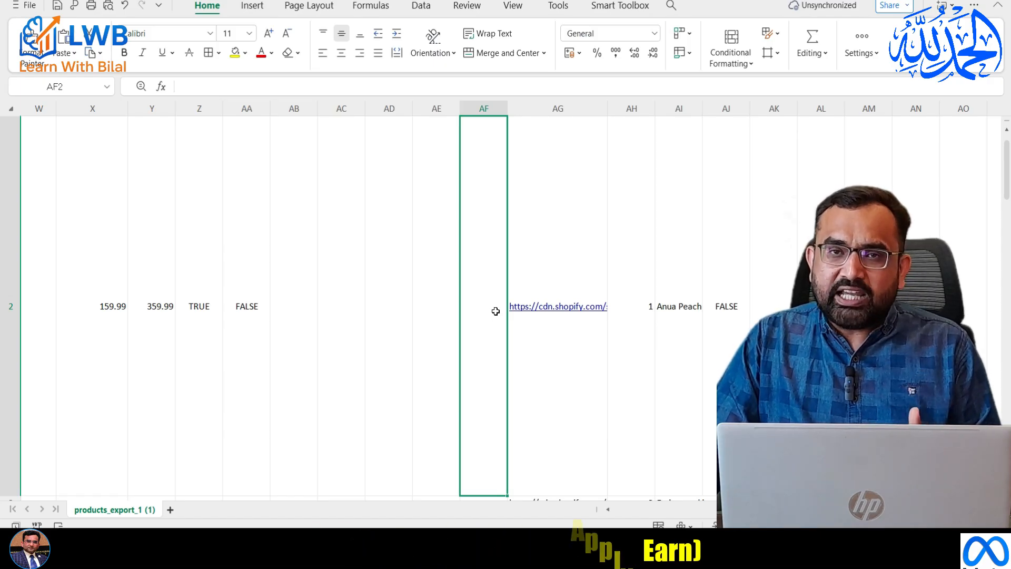
Delete columns AG through AX, starting with Image Src, from the spreadsheet.
{"action": "scroll", "coordinate": [535, 244], "scroll_direction": "up", "scroll_amount": 1}
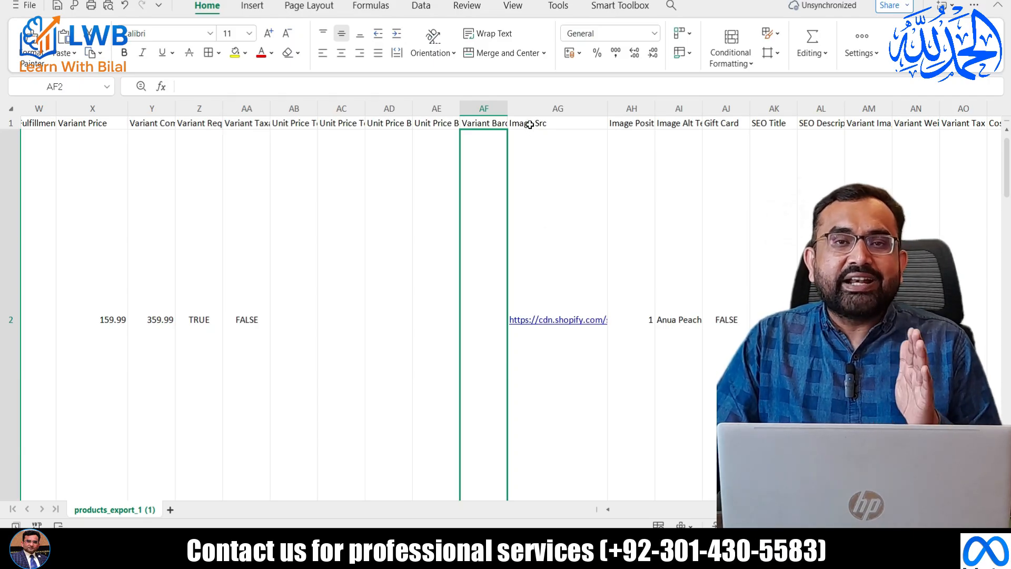
{"action": "left_click_drag", "start_coordinate": [526, 107], "coordinate": [1003, 108]}
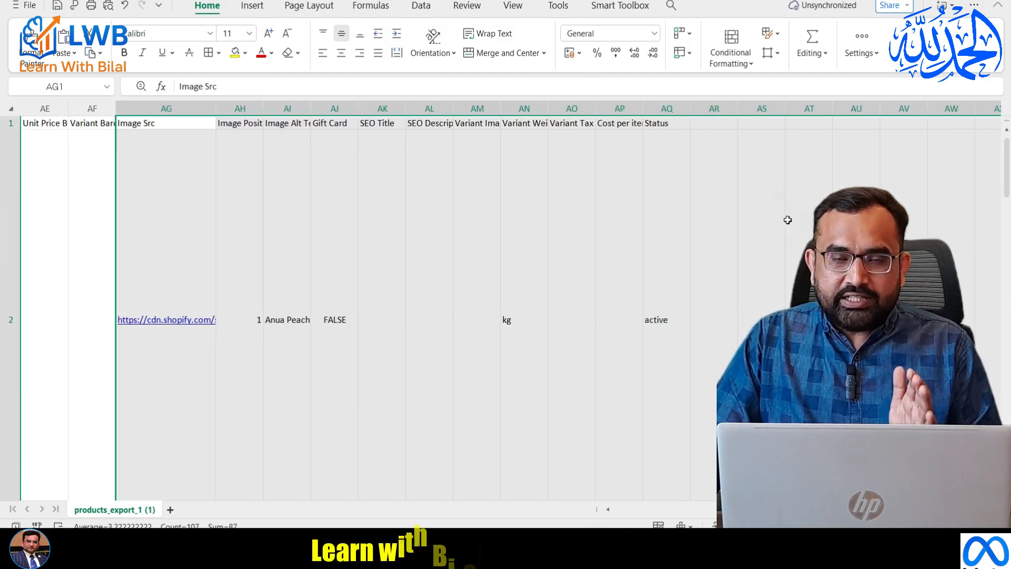
{"action": "right_click", "coordinate": [490, 108]}
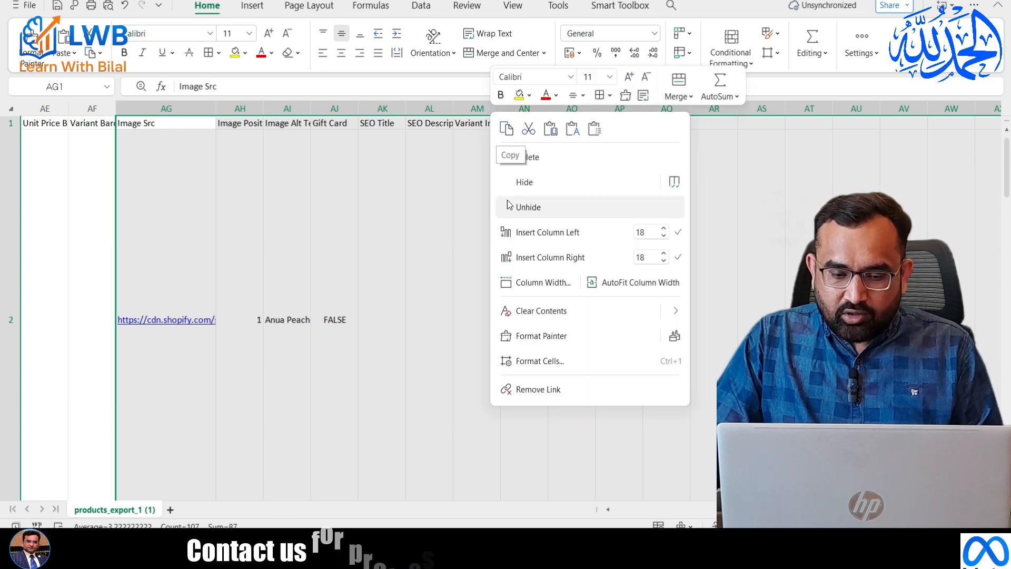
{"action": "left_click", "coordinate": [556, 159]}
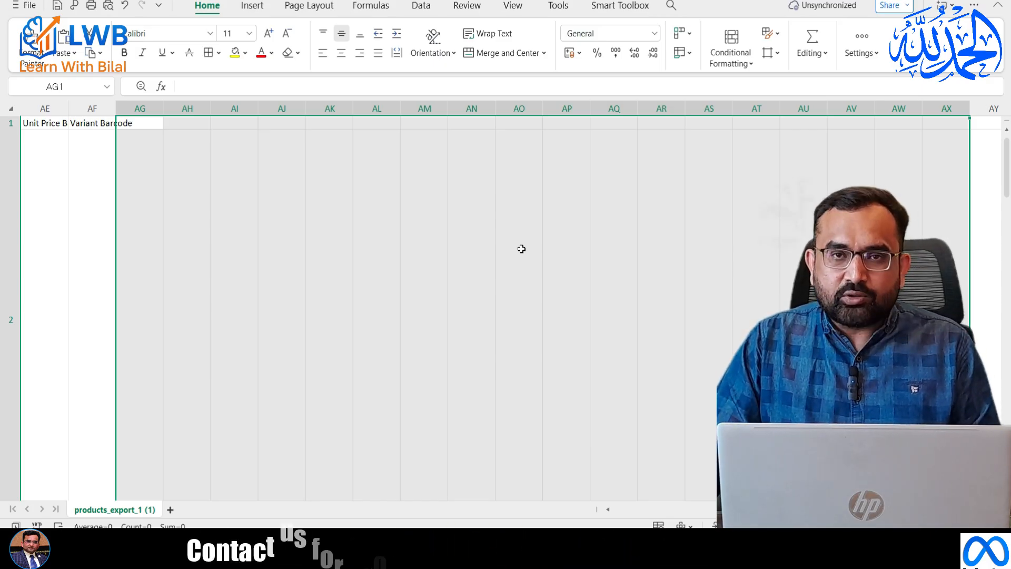
Save the spreadsheet in its current CSV format and dismiss the WPS Pro upgrade offers.
{"action": "key", "text": "ctrl+s"}
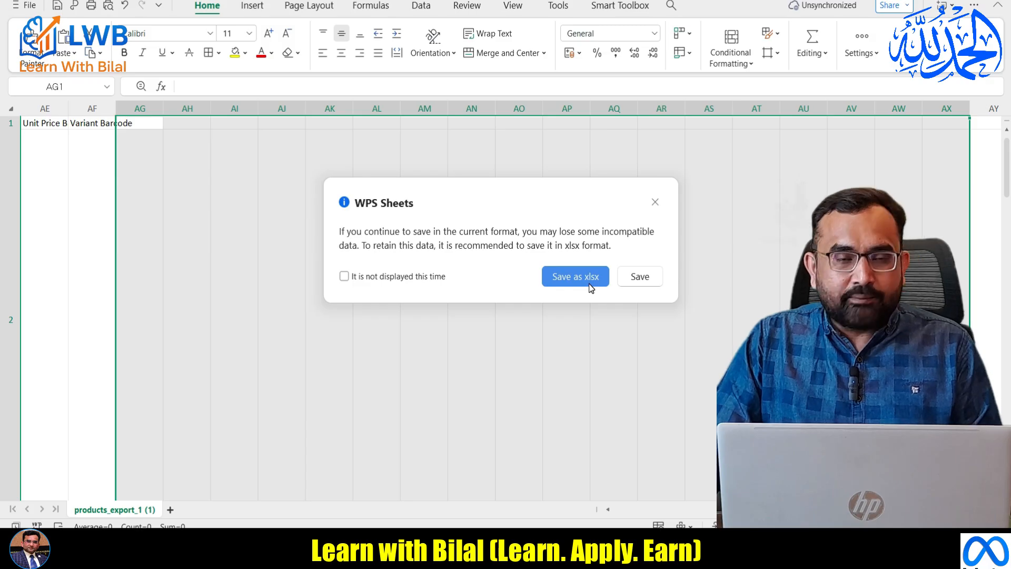
{"action": "left_click", "coordinate": [646, 276]}
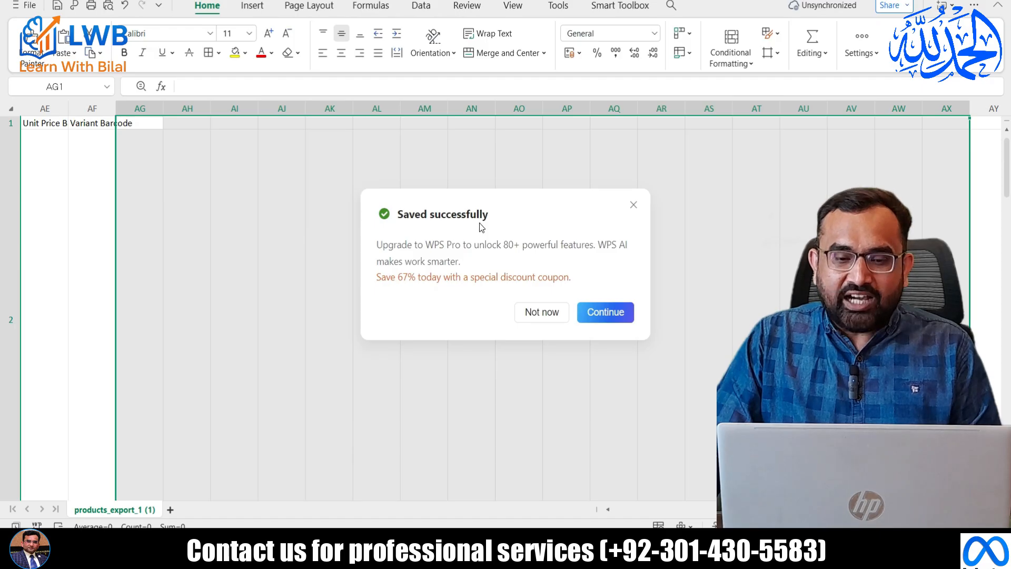
{"action": "left_click", "coordinate": [605, 316]}
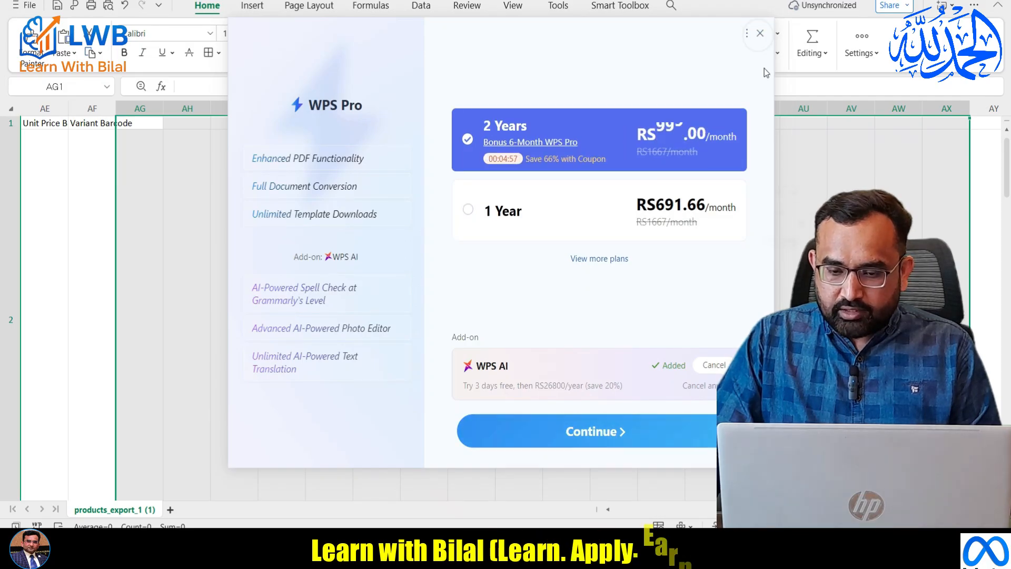
{"action": "left_click", "coordinate": [760, 35]}
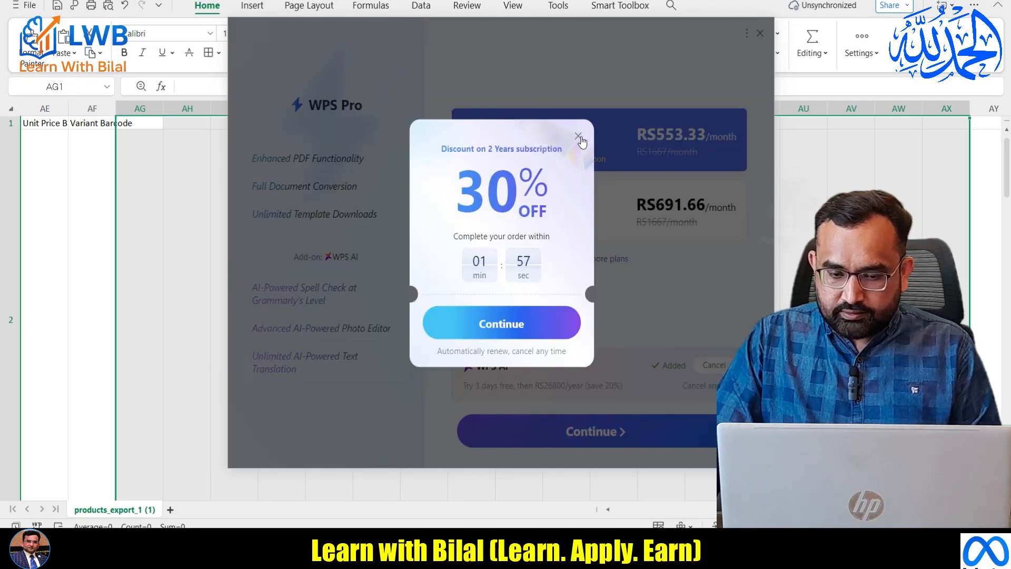
{"action": "left_click", "coordinate": [579, 138]}
Switch to the Shopify admin in the browser and start a product import using the Shopify-formatted CSV upload option.
{"action": "key", "text": "alt+Tab"}
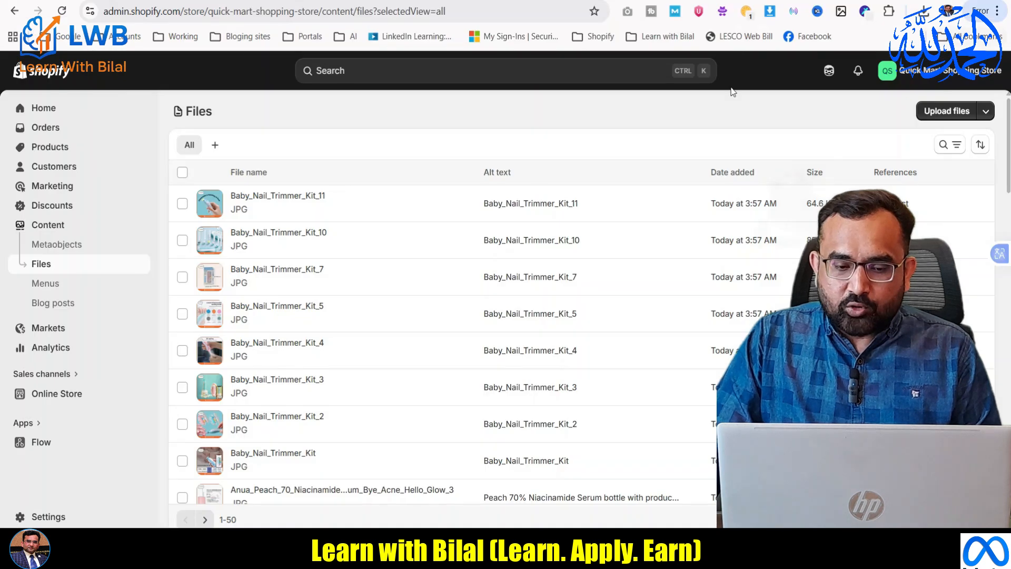
{"action": "left_click", "coordinate": [72, 152]}
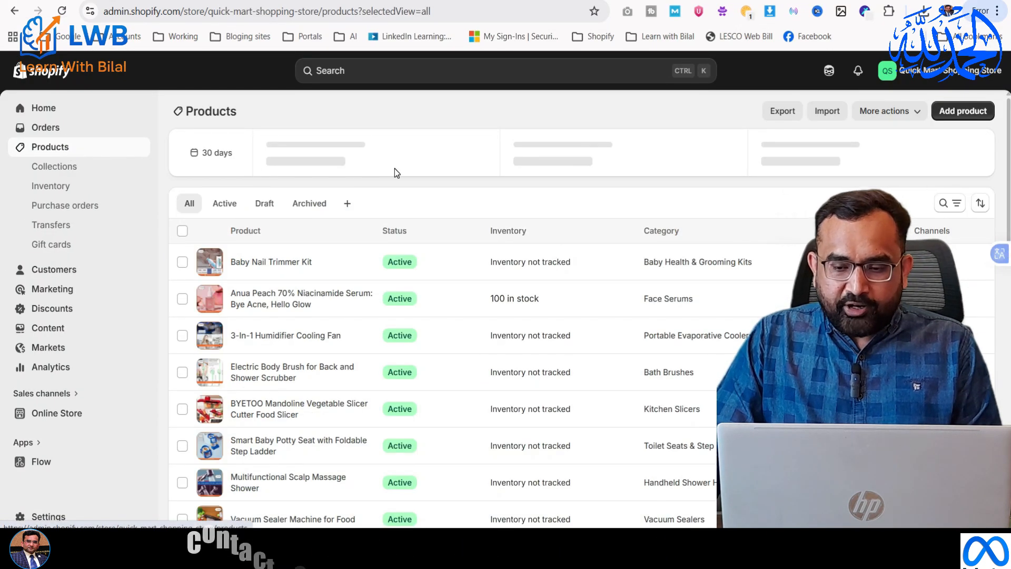
{"action": "left_click", "coordinate": [831, 116]}
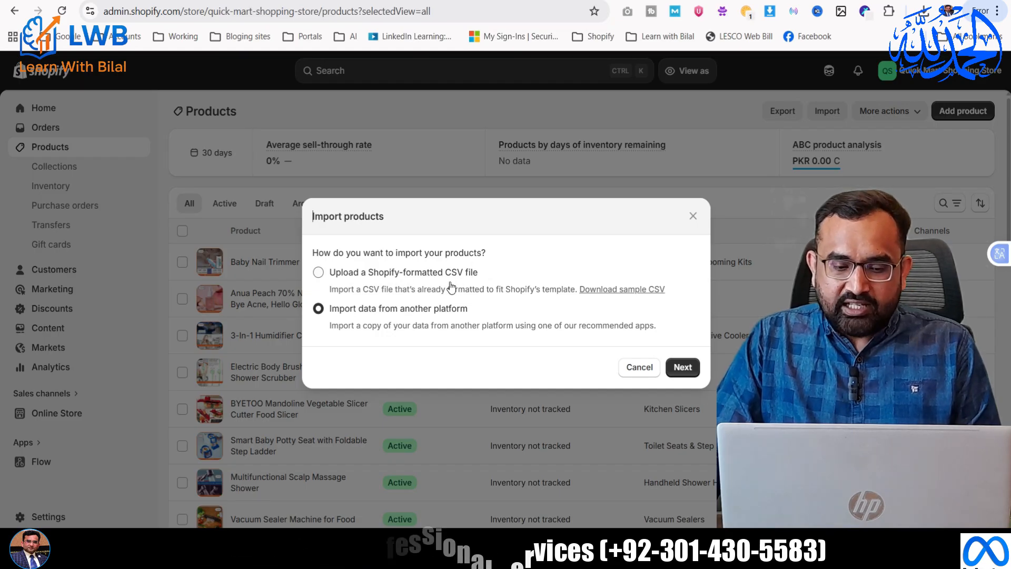
{"action": "left_click", "coordinate": [318, 273]}
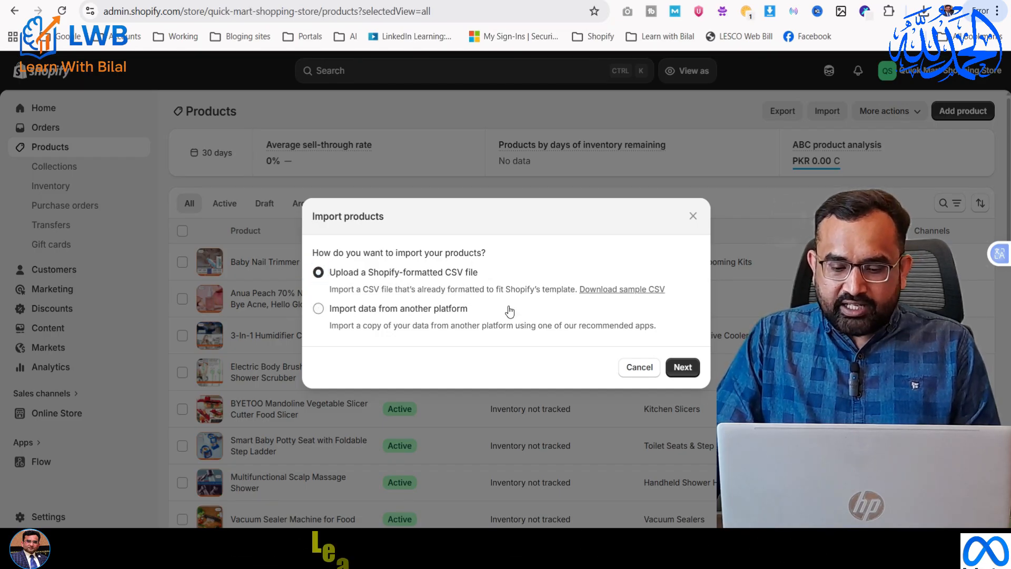
{"action": "left_click", "coordinate": [683, 367]}
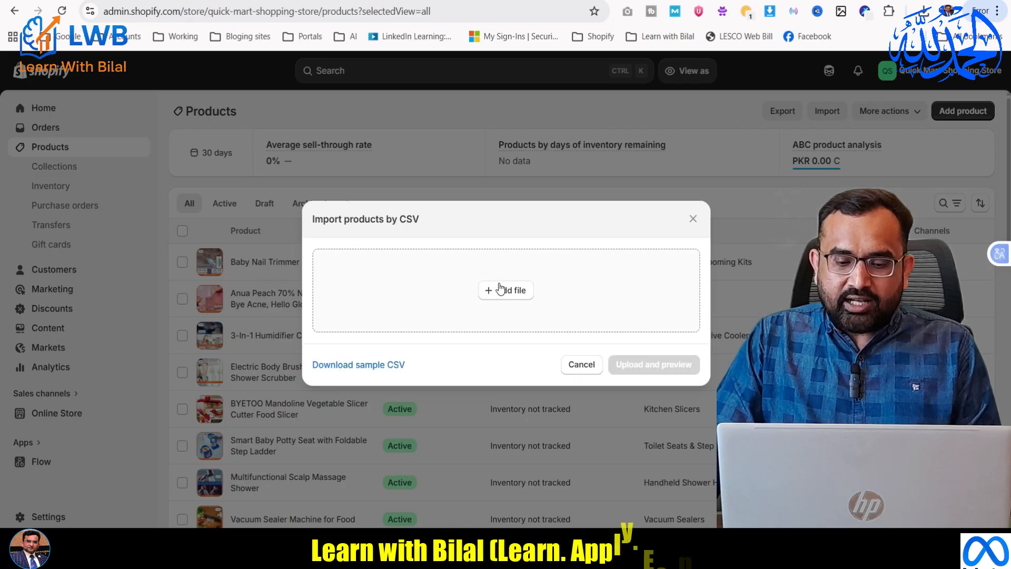
Add products_export_1 (1).csv from the Desktop's New folder as the file to import.
{"action": "left_click", "coordinate": [502, 290]}
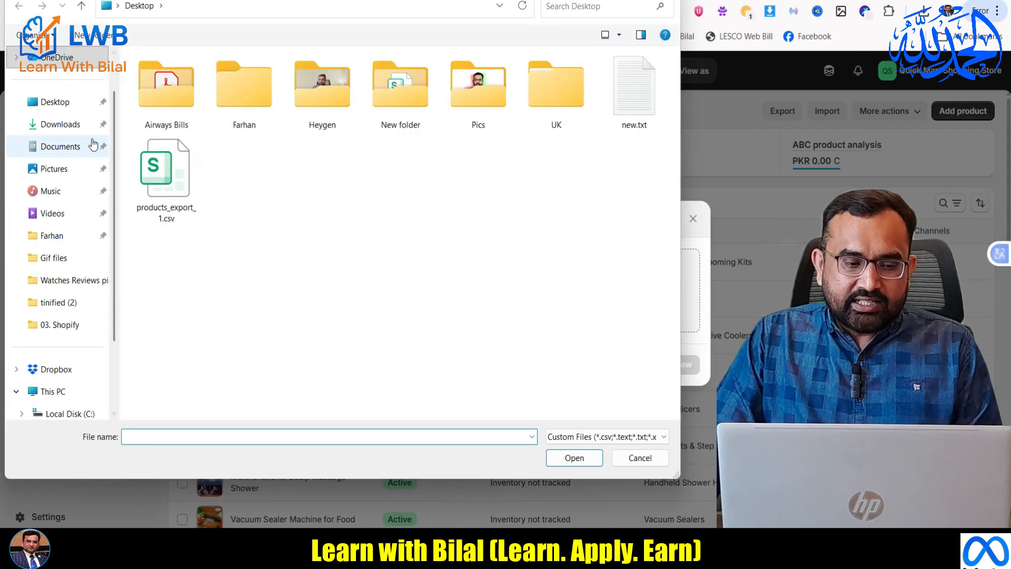
{"action": "left_click", "coordinate": [59, 104]}
{"action": "double_click", "coordinate": [396, 87]}
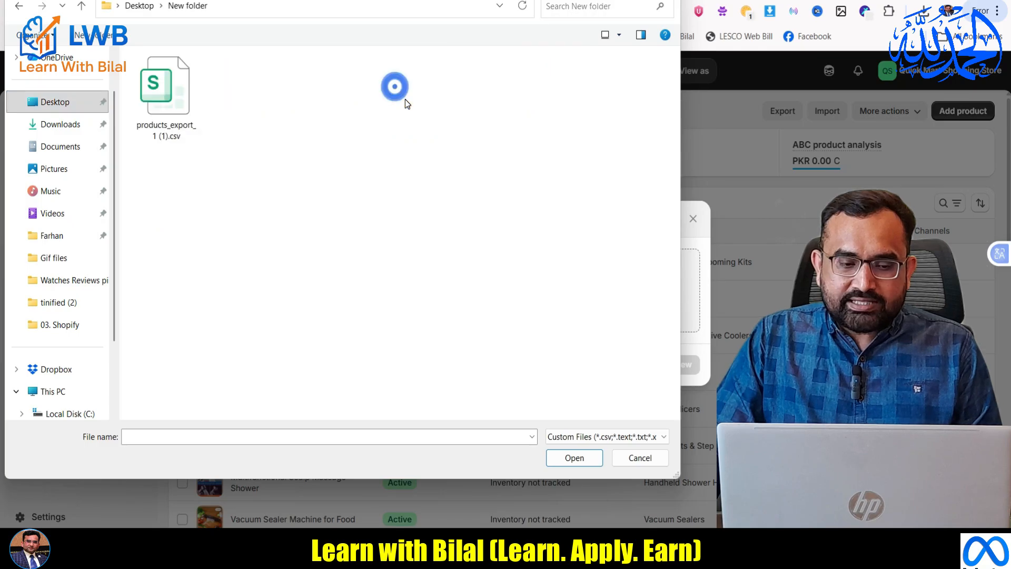
{"action": "left_click", "coordinate": [164, 91]}
{"action": "left_click", "coordinate": [574, 457]}
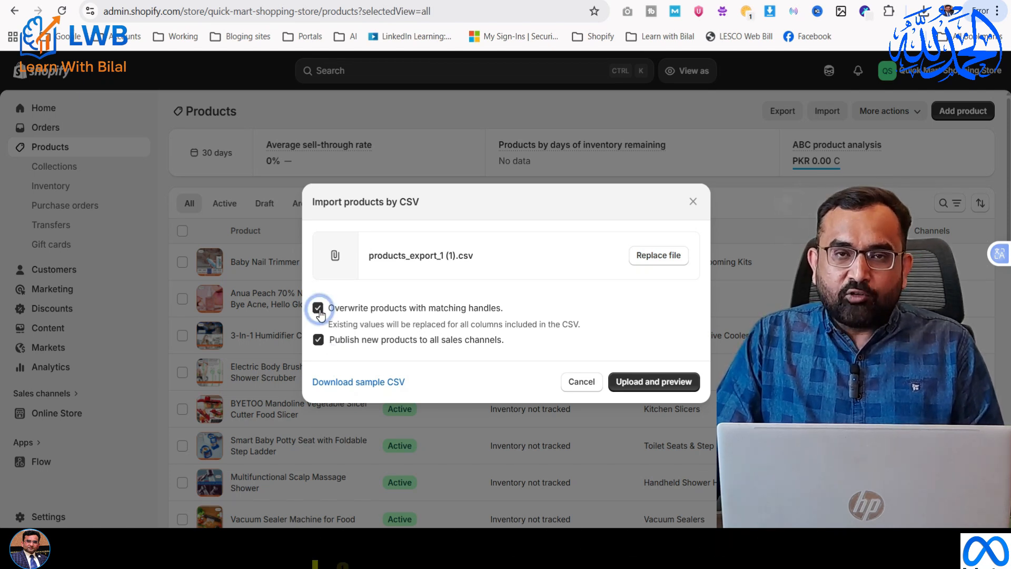
Import the products with overwriting of matching handles enabled and publishing new products to all sales channels disabled.
{"action": "left_click", "coordinate": [318, 340]}
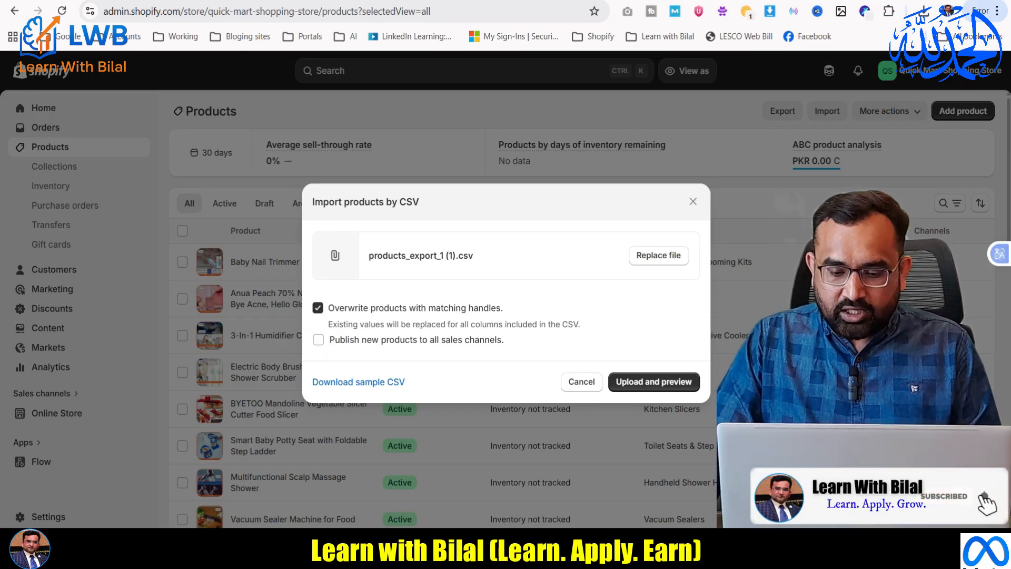
{"action": "left_click", "coordinate": [648, 383]}
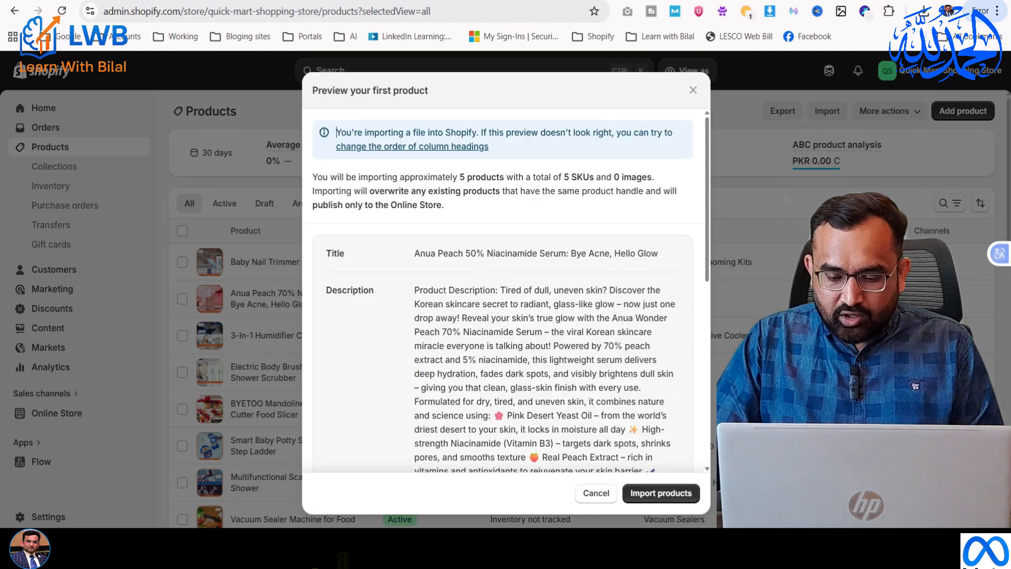
{"action": "left_click", "coordinate": [646, 494]}
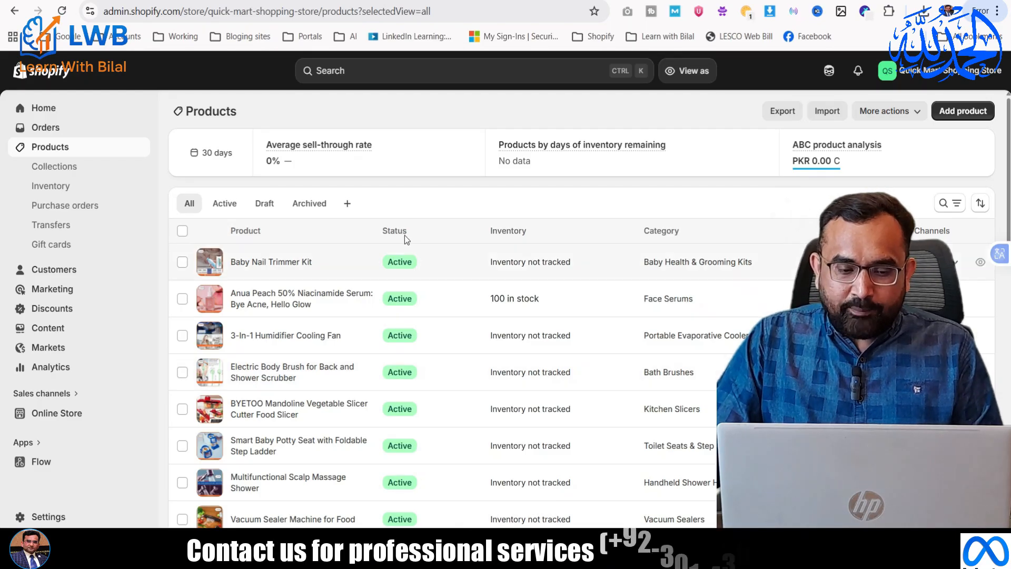
Filter the product list by the Beauty collection.
{"action": "left_click", "coordinate": [349, 205]}
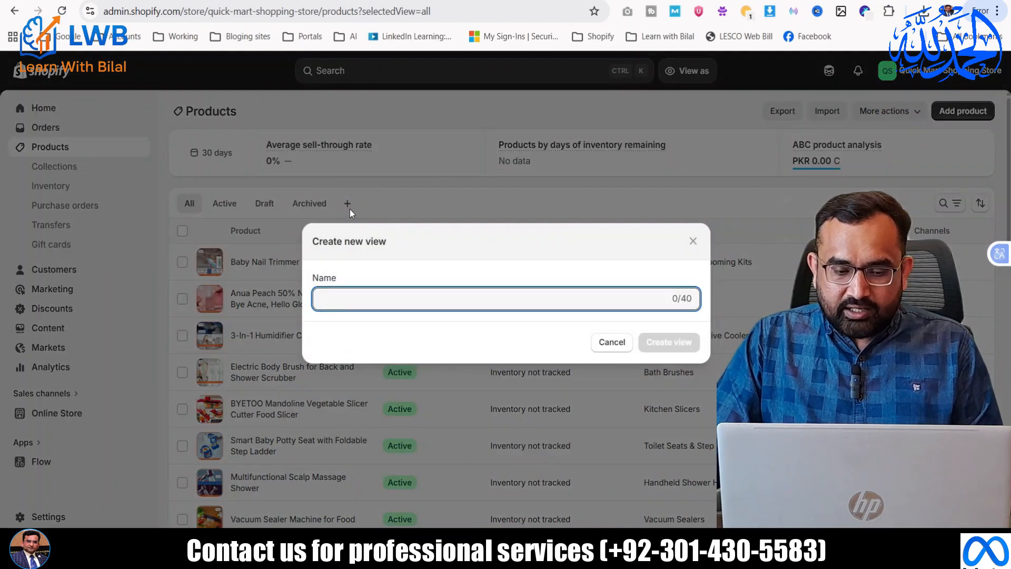
{"action": "left_click", "coordinate": [692, 242]}
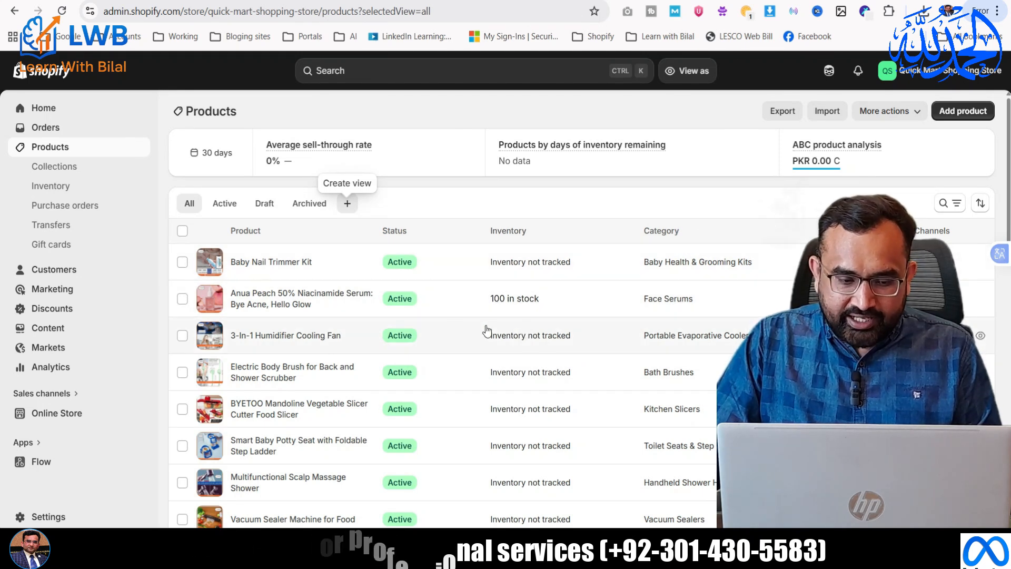
{"action": "scroll", "coordinate": [396, 331], "scroll_direction": "down", "scroll_amount": 3}
{"action": "scroll", "coordinate": [660, 289], "scroll_direction": "up", "scroll_amount": 3}
{"action": "left_click", "coordinate": [950, 203]}
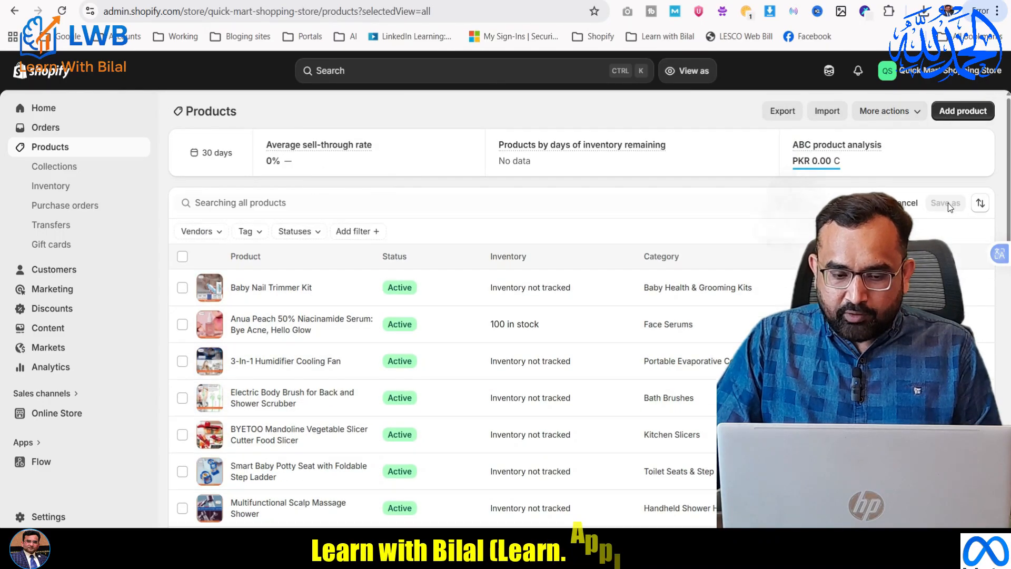
{"action": "left_click", "coordinate": [376, 233]}
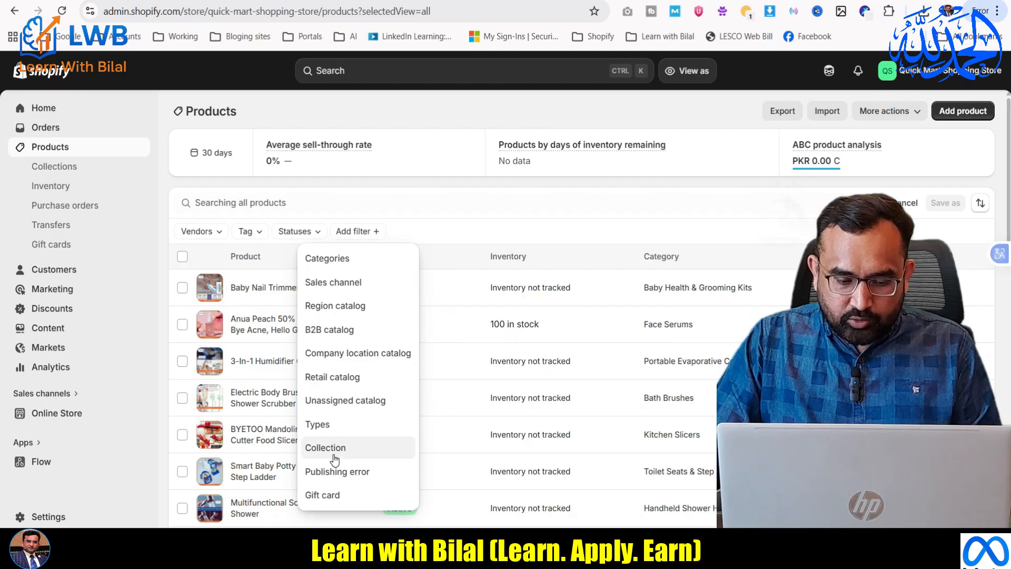
{"action": "left_click", "coordinate": [335, 449]}
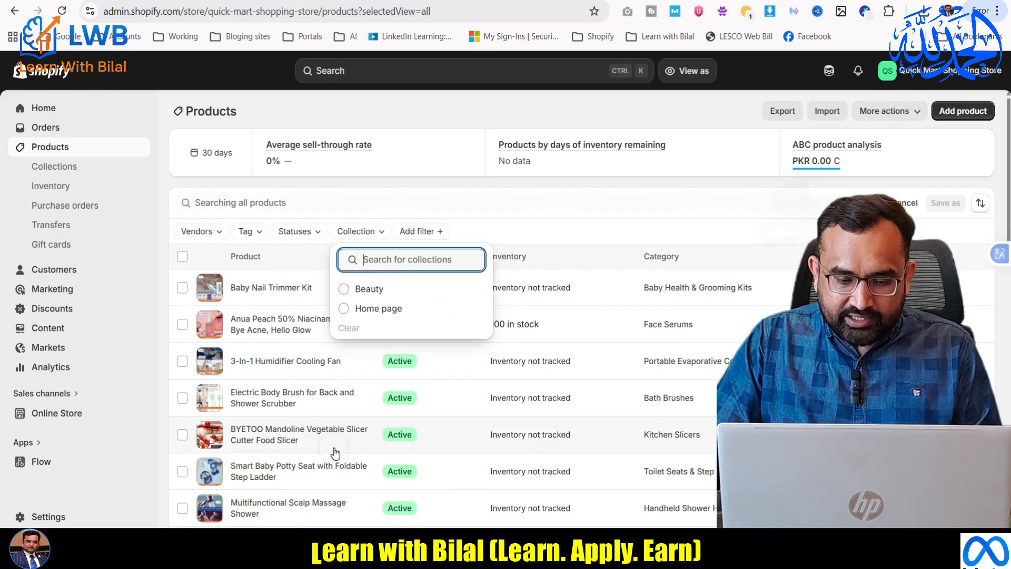
{"action": "left_click", "coordinate": [372, 292]}
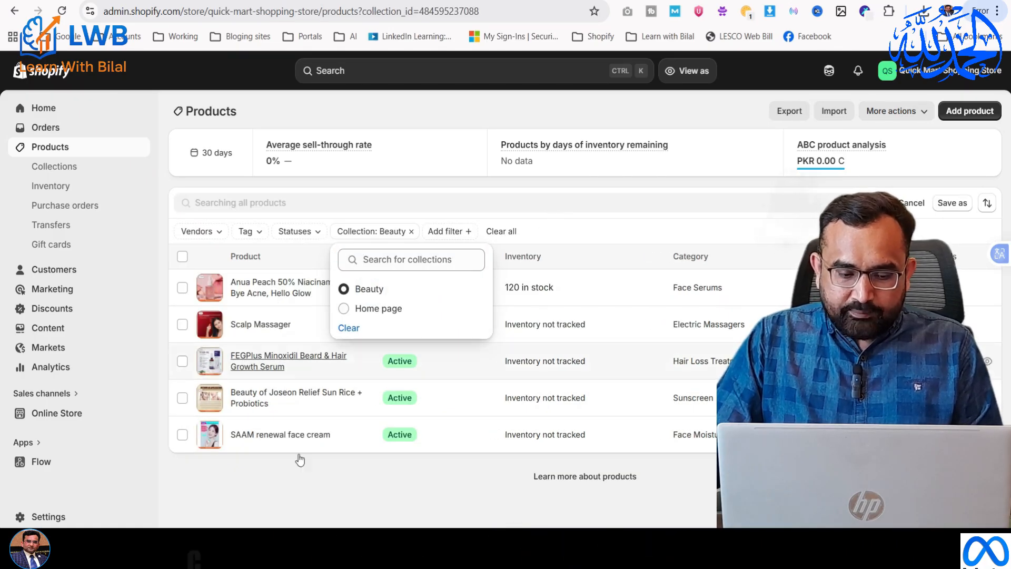
{"action": "left_click", "coordinate": [298, 462]}
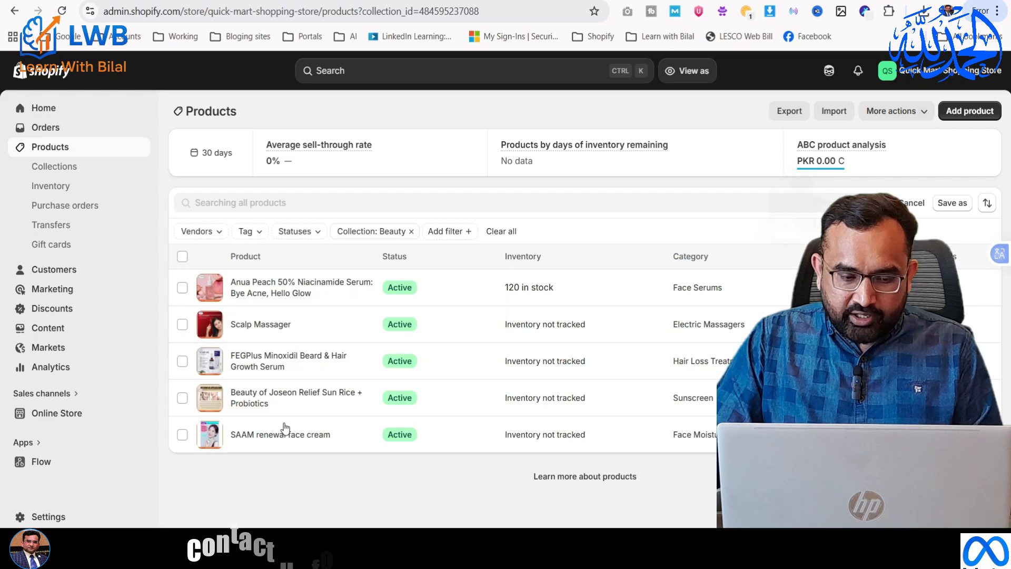
Open the Anua Peach 50% Niacinamide Serum product and examine its title, description, price, compare-at price, inventory and SKU.
{"action": "left_click", "coordinate": [284, 290]}
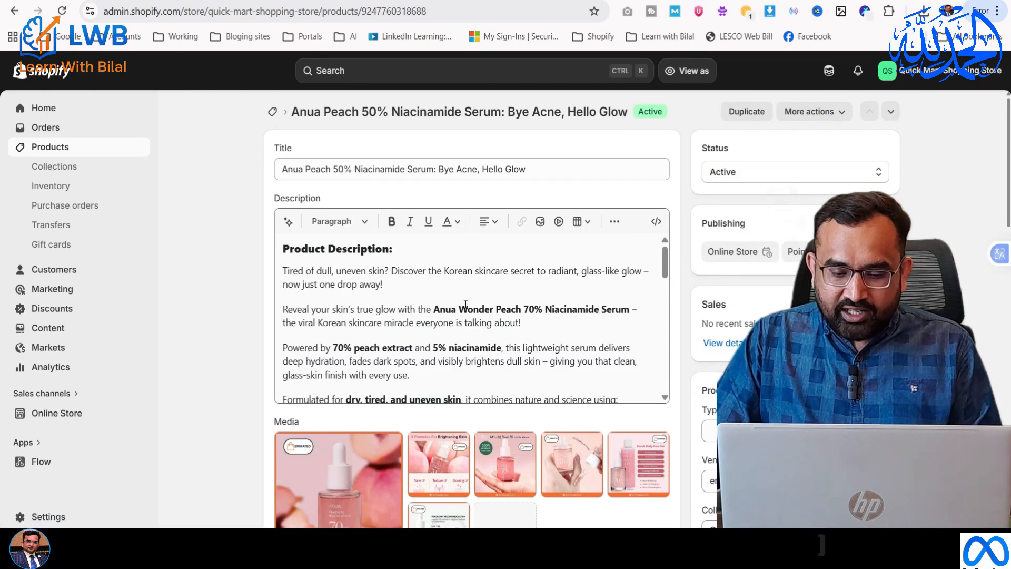
{"action": "scroll", "coordinate": [579, 333], "scroll_direction": "down", "scroll_amount": 10}
{"action": "scroll", "coordinate": [579, 333], "scroll_direction": "down", "scroll_amount": 5}
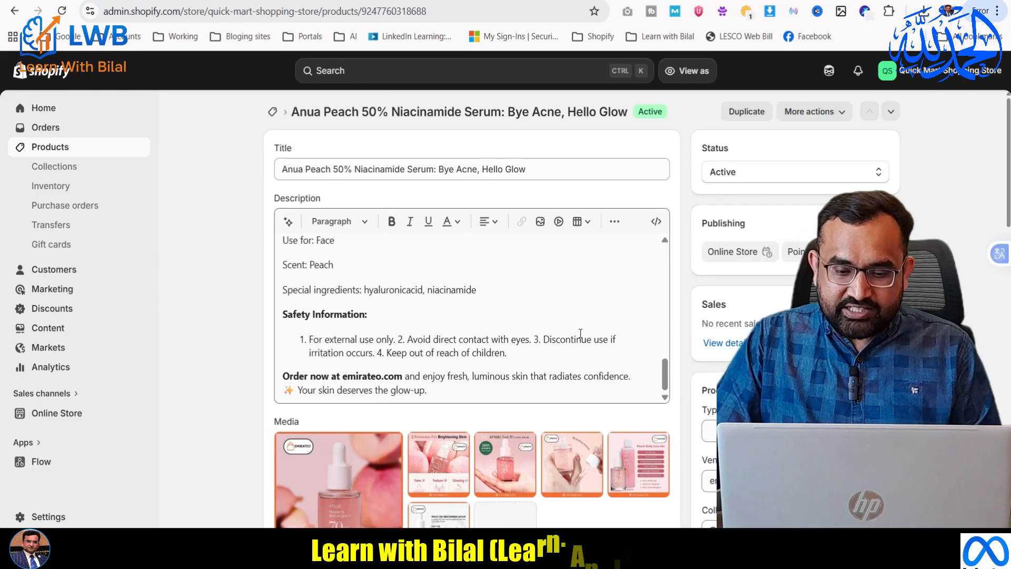
{"action": "scroll", "coordinate": [603, 325], "scroll_direction": "down", "scroll_amount": 8}
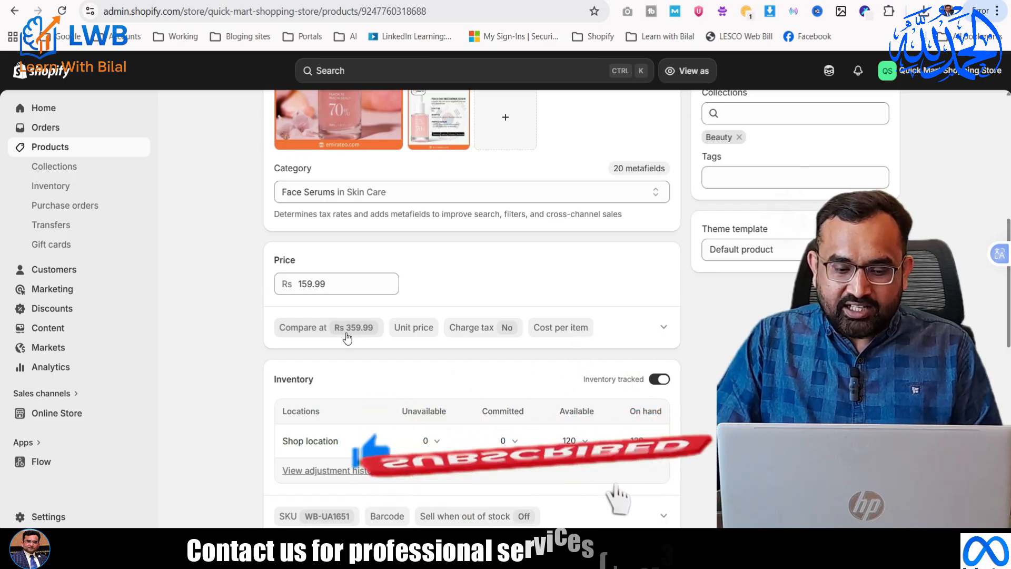
{"action": "scroll", "coordinate": [358, 335], "scroll_direction": "down", "scroll_amount": 2}
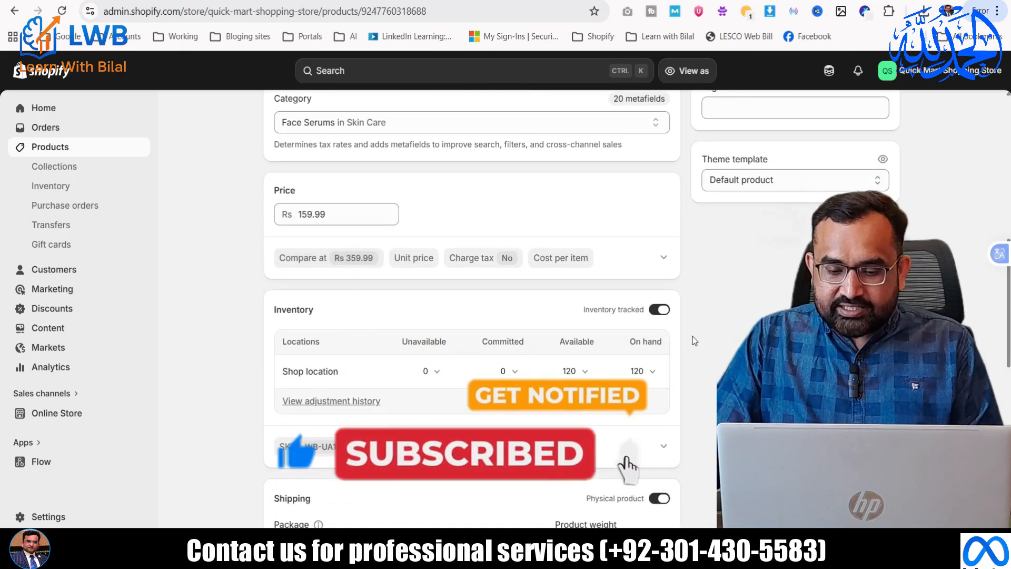